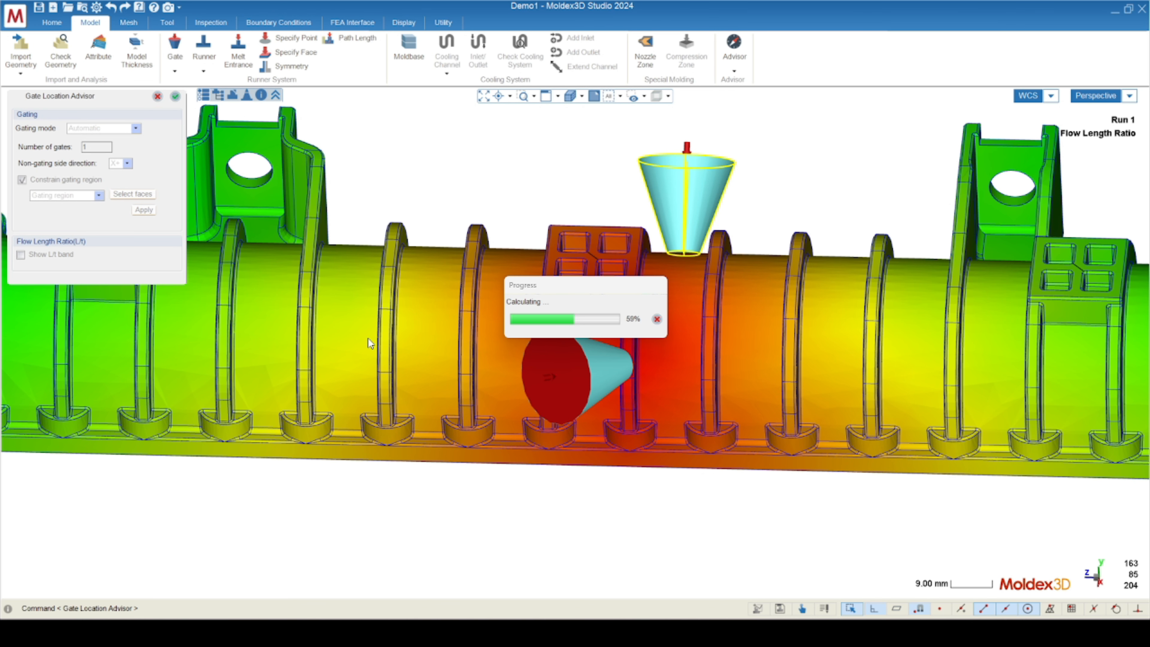
Examine the flow length ratio distribution and the two gate positions around the middle of the tube.
middle_drag(369, 338, 665, 275)
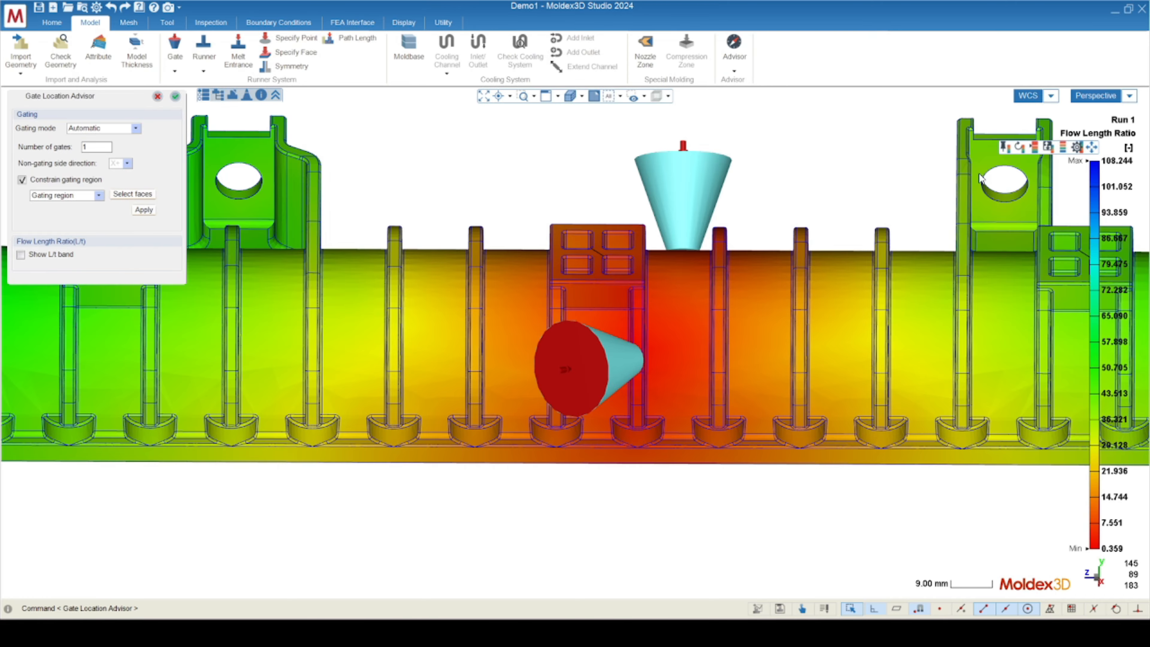
middle_drag(955, 390, 715, 324)
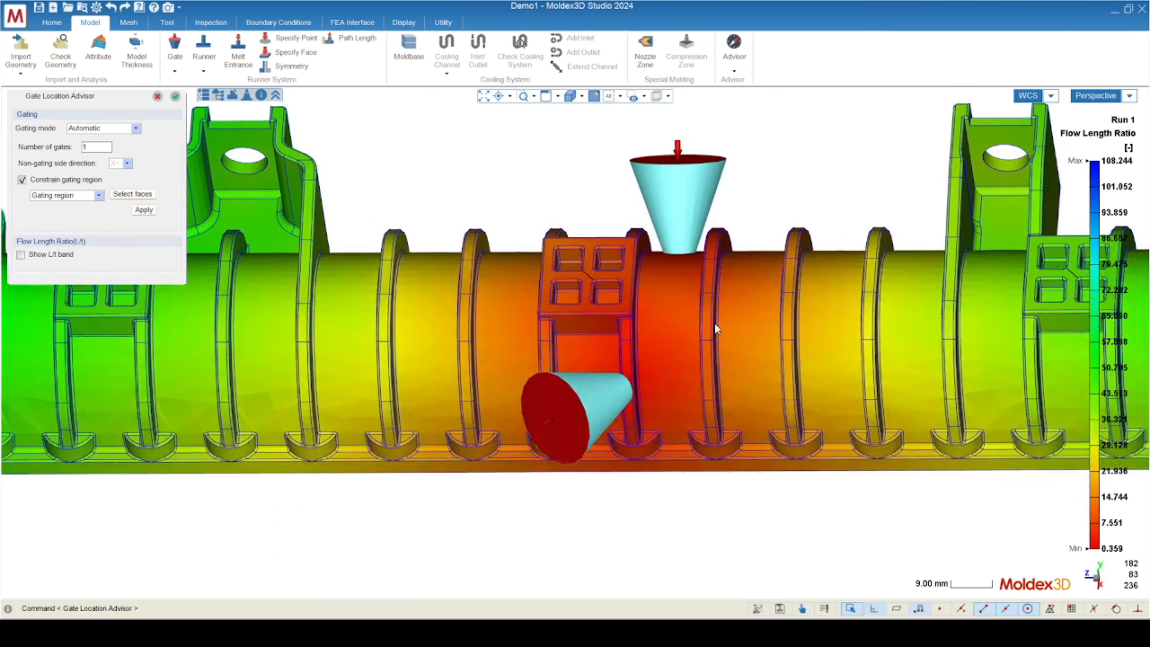
scroll(599, 401, up, 4)
scroll(621, 410, up, 2)
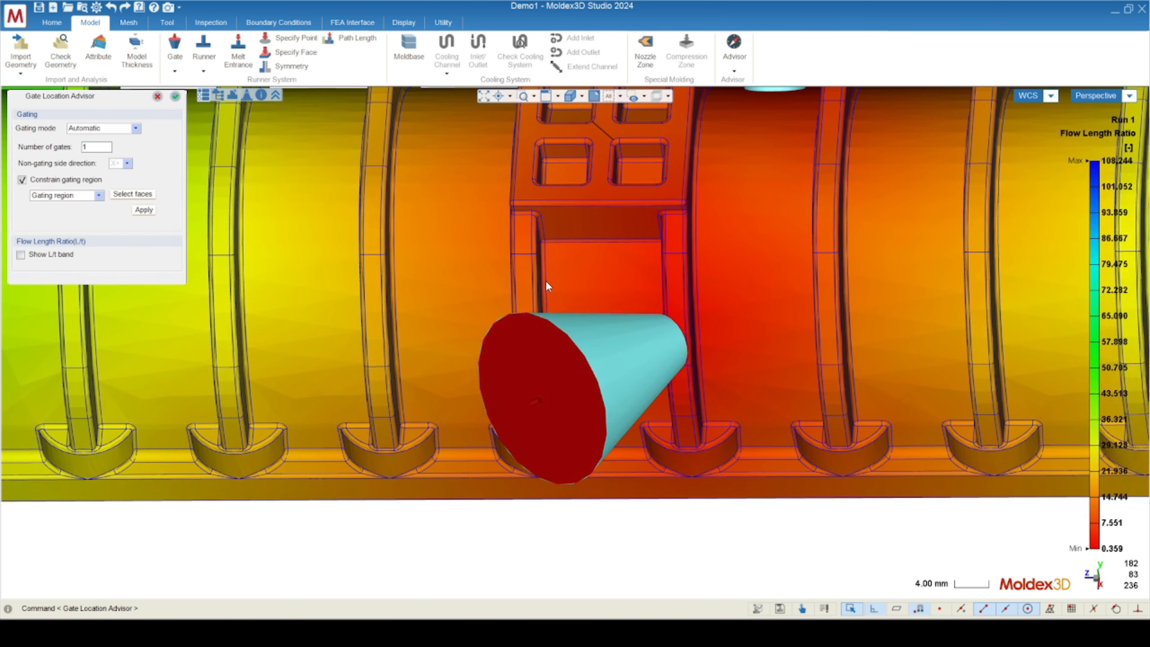
scroll(596, 367, down, 5)
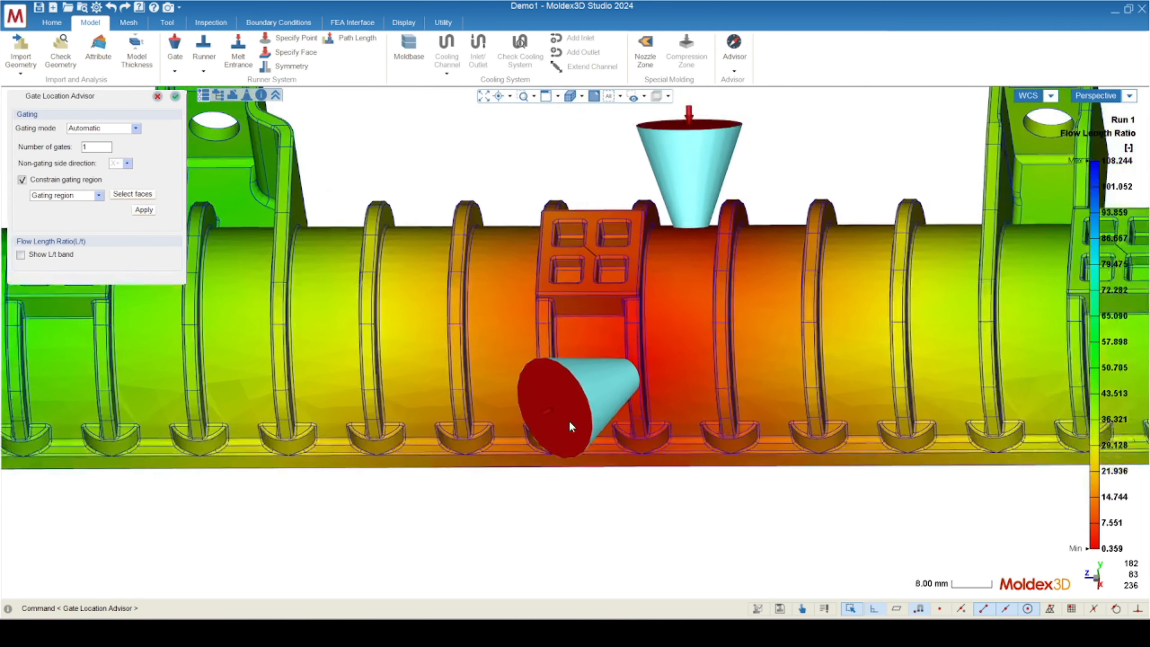
middle_drag(647, 295, 674, 455)
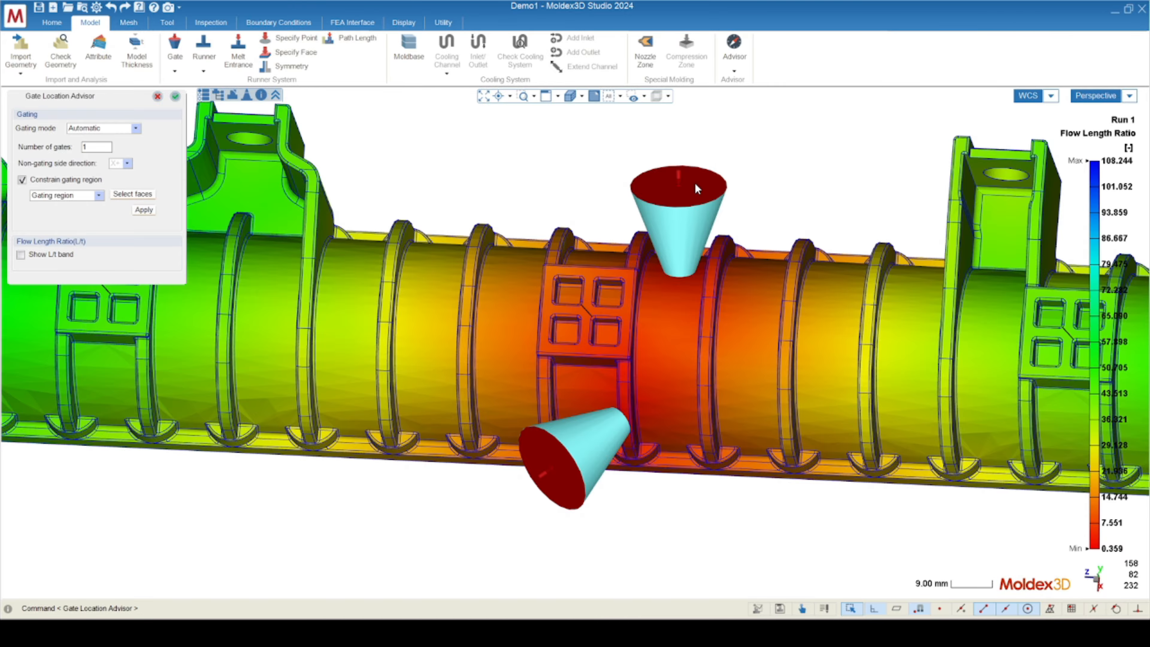
scroll(755, 209, down, 5)
middle_drag(563, 376, 702, 281)
scroll(707, 277, up, 5)
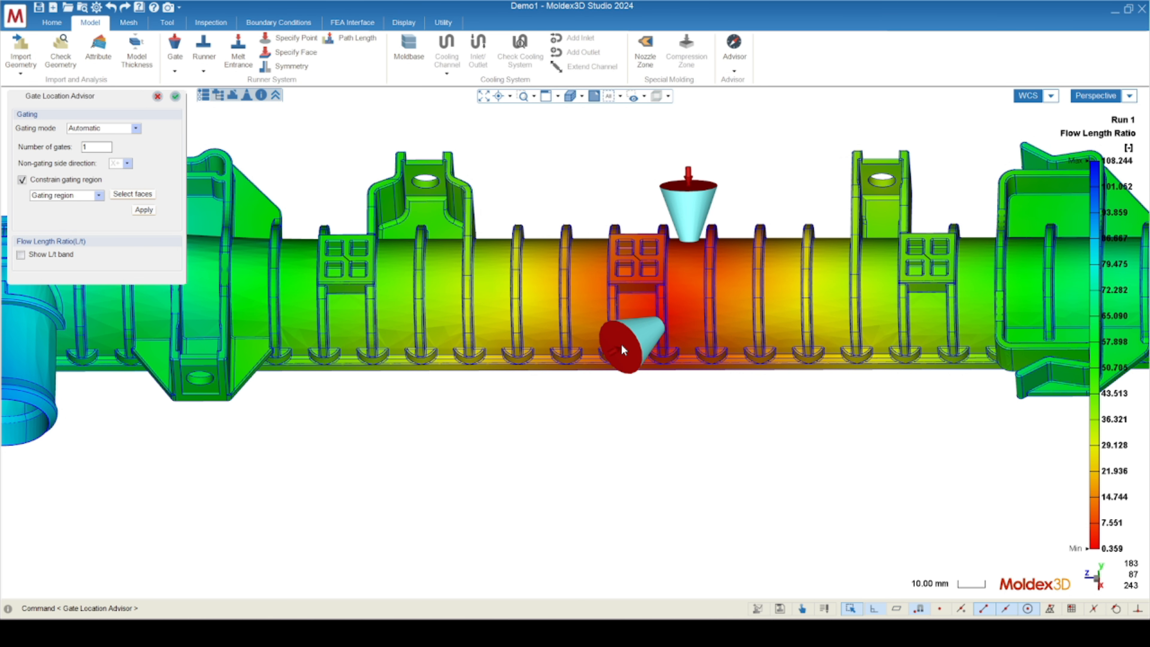
Accept the Gate Location Advisor result and delete both existing gates from the tube.
click(175, 96)
drag(540, 129, 759, 388)
middle_drag(695, 385, 670, 408)
key(Delete)
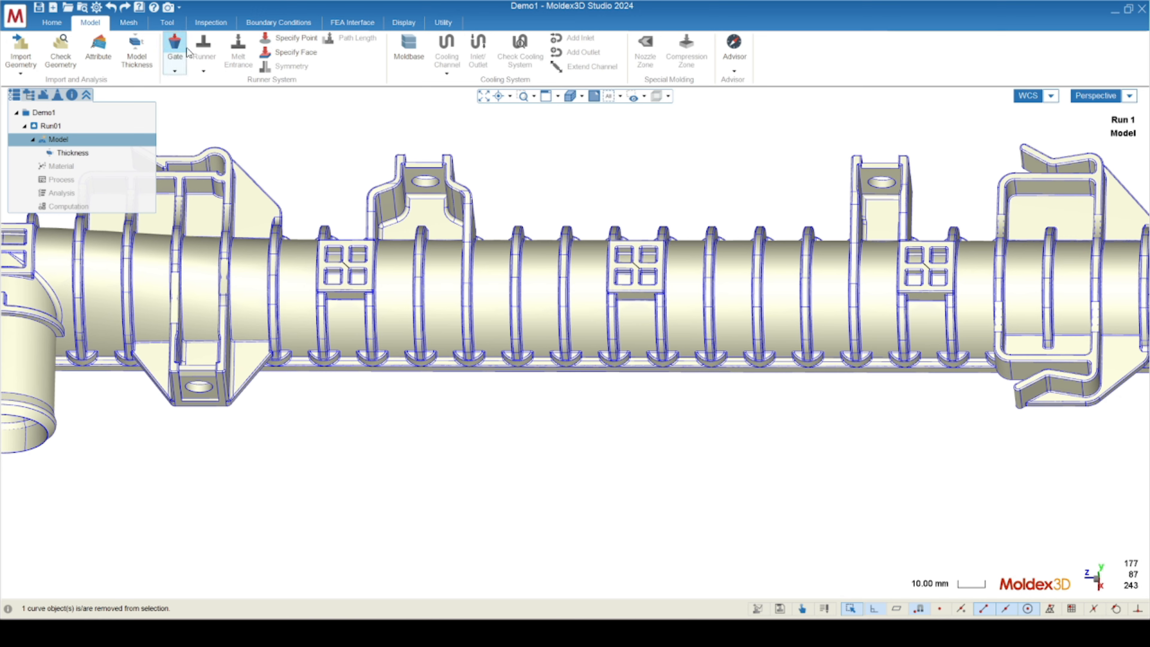
Start the Gate Location Advisor in Automatic mode with 1 gate and constrain the search to a Gating region.
click(175, 59)
click(244, 97)
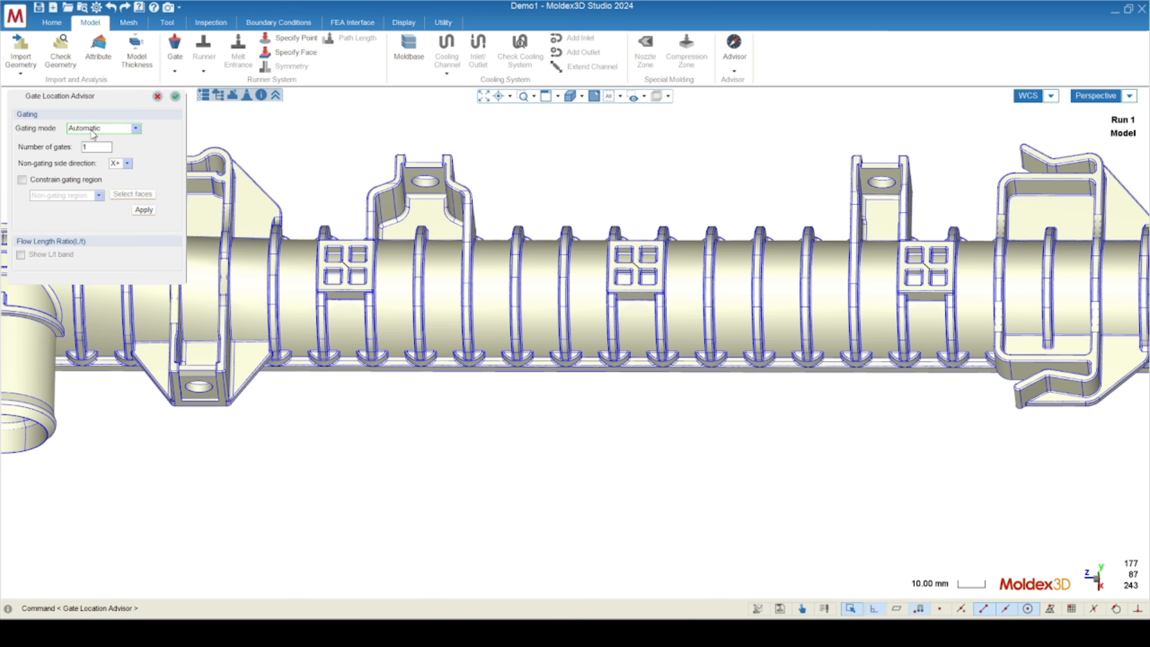
click(22, 182)
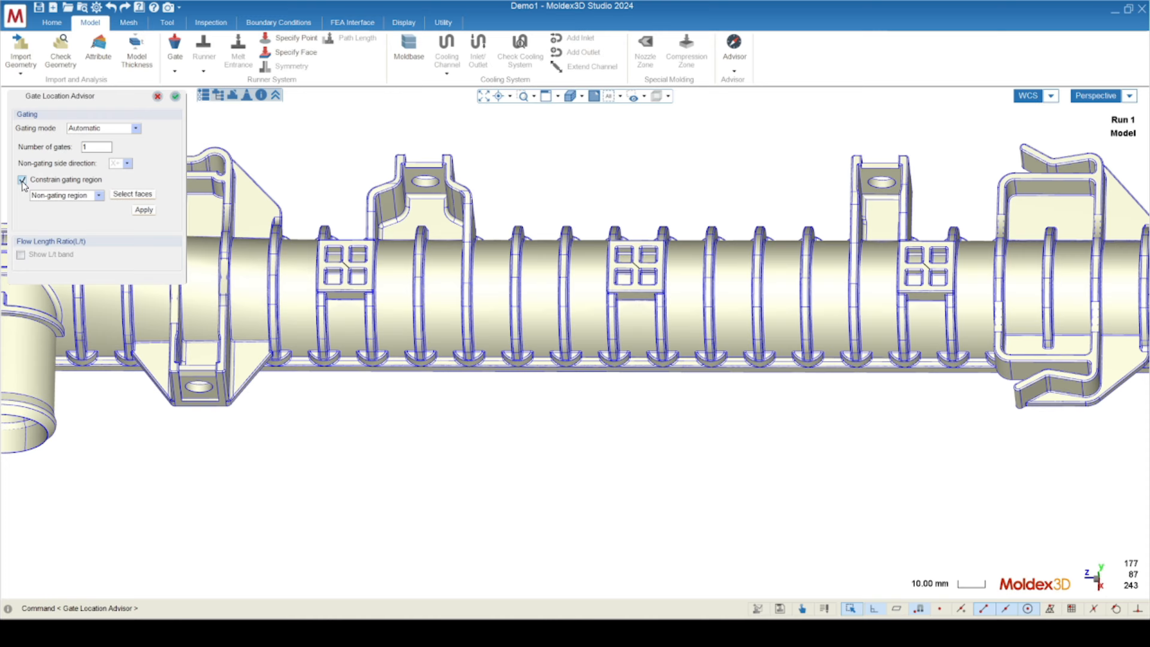
click(87, 195)
click(58, 220)
Select the cylindrical tube face beside the middle four-pocket pad as the gating region and calculate the gate location.
click(128, 195)
click(670, 299)
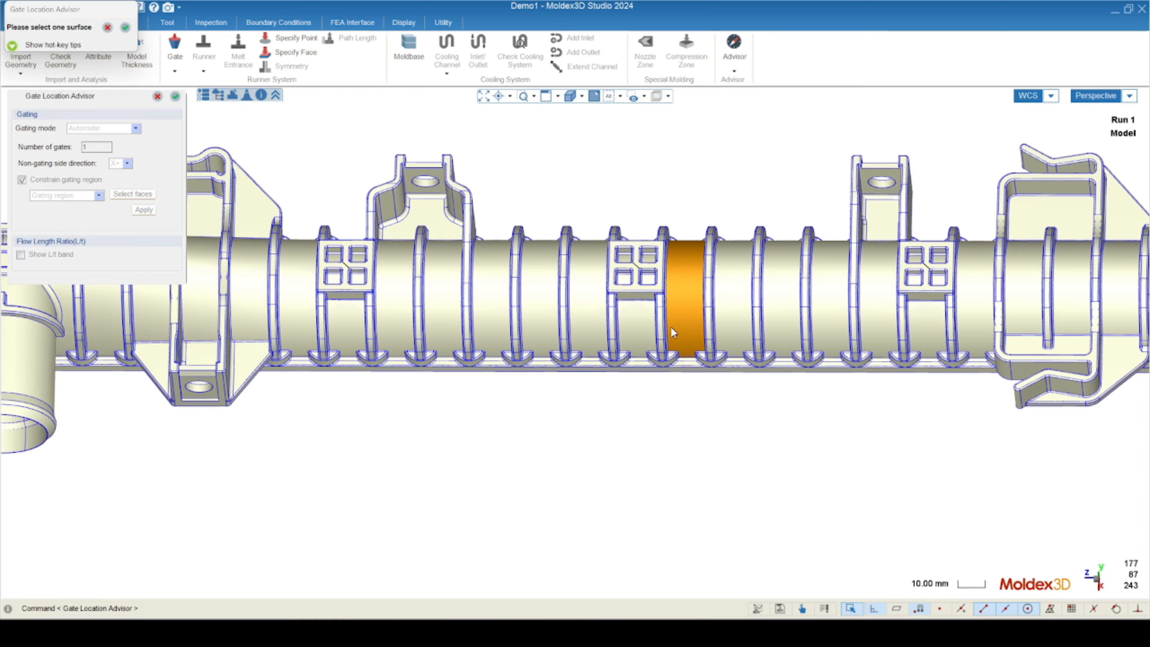
click(174, 96)
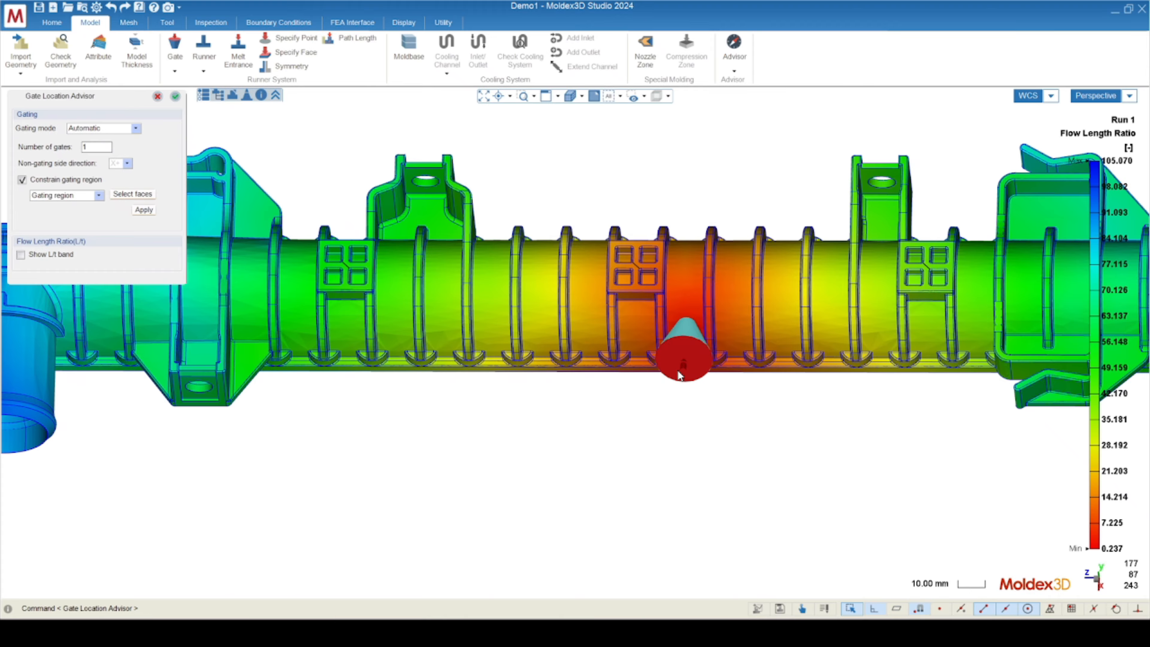
Examine the suggested gate on the selected tube face and the flow length ratio over the whole part.
mouse_move(677, 370)
middle_down()
mouse_move(662, 326)
mouse_move(706, 312)
mouse_move(745, 275)
mouse_move(663, 369)
middle_up()
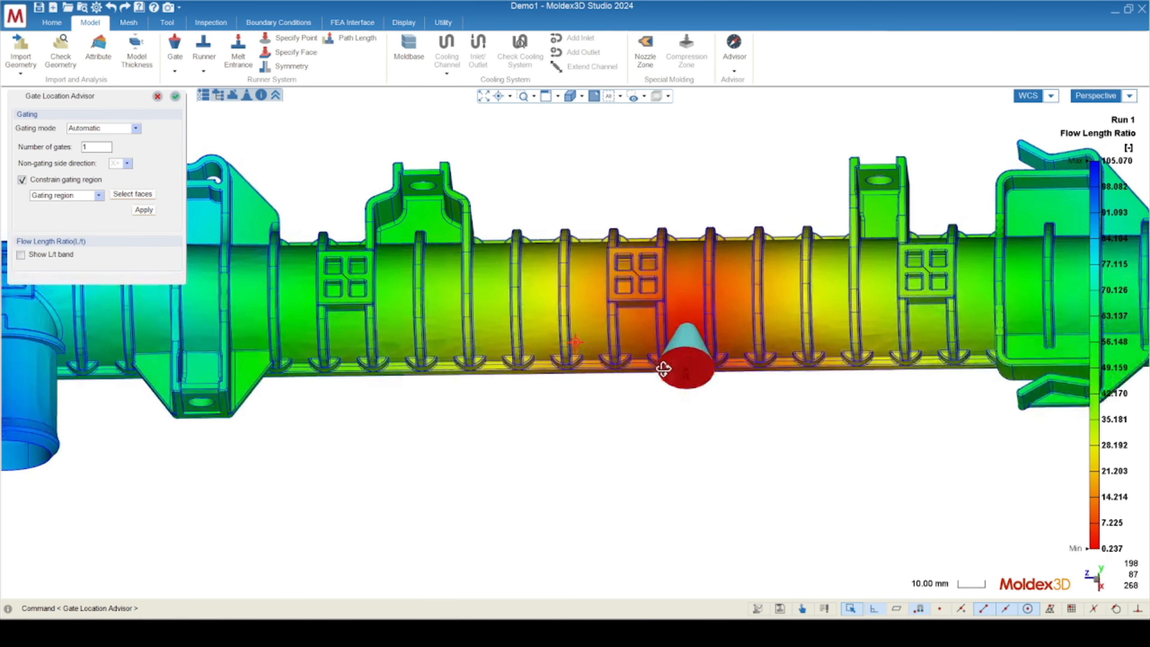
scroll(686, 333, up, 6)
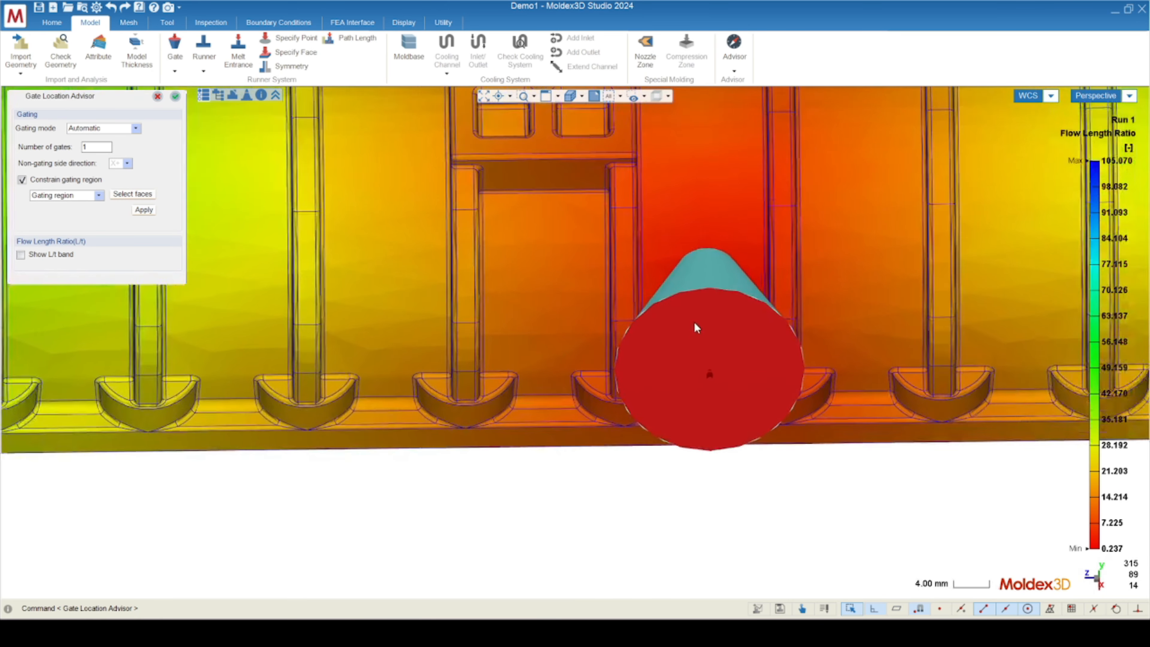
middle_drag(696, 327, 624, 361)
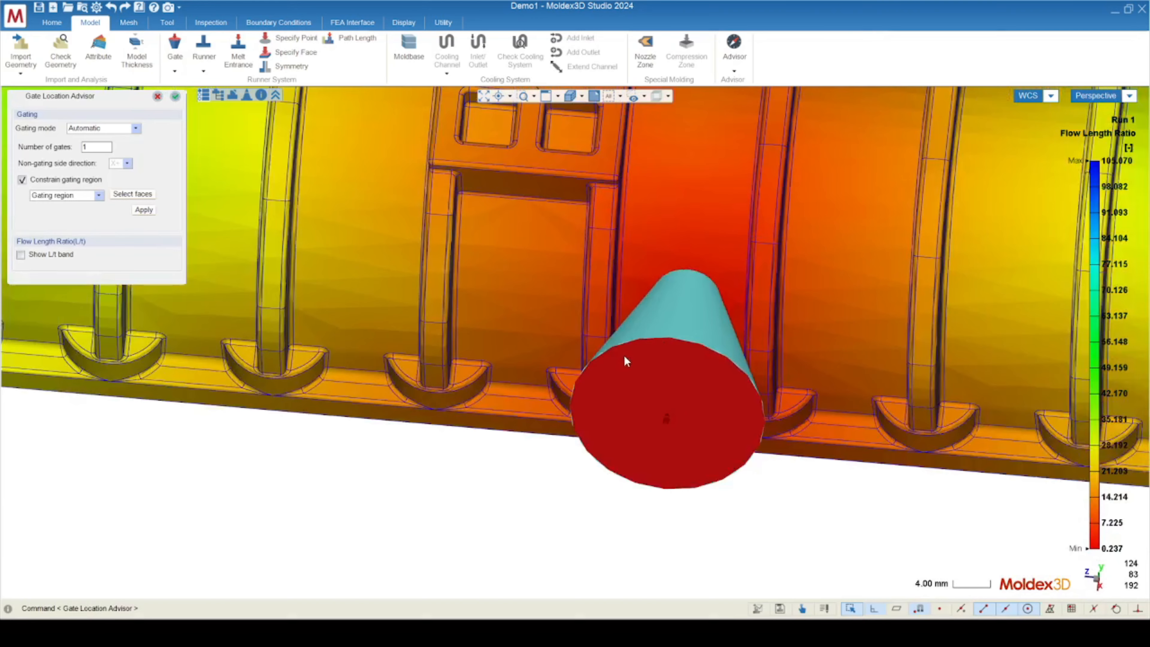
scroll(625, 360, down, 10)
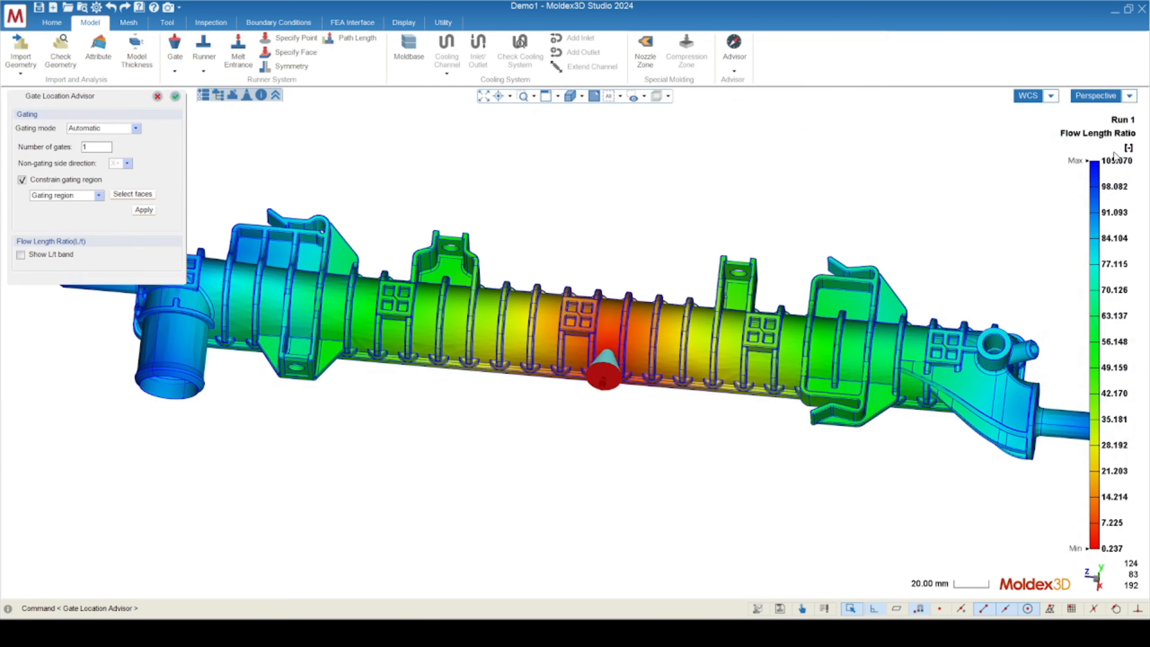
middle_drag(661, 379, 648, 431)
click(73, 195)
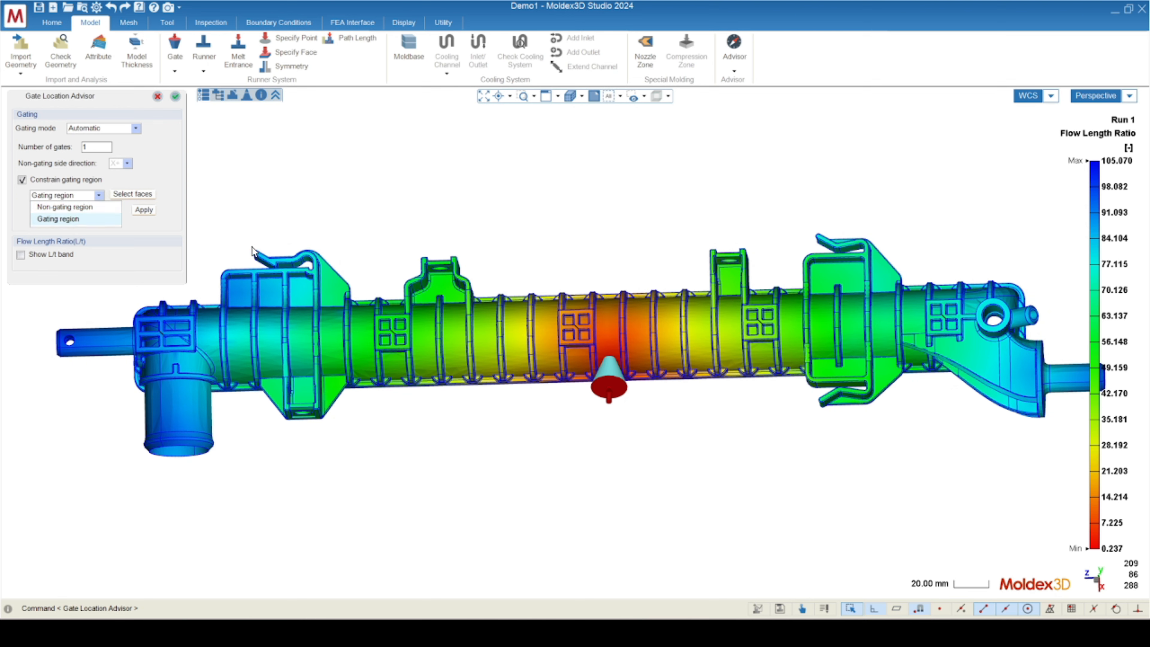
click(269, 209)
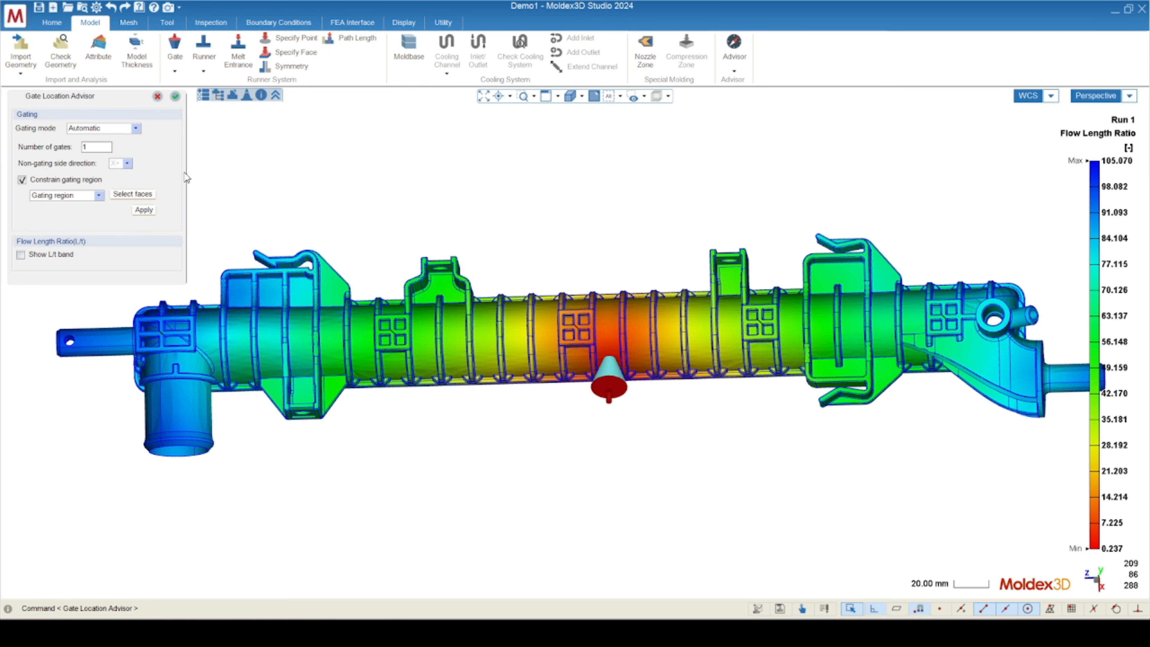
Switch the gating mode to Manual and remove the suggested gate from the tube.
click(114, 128)
click(97, 153)
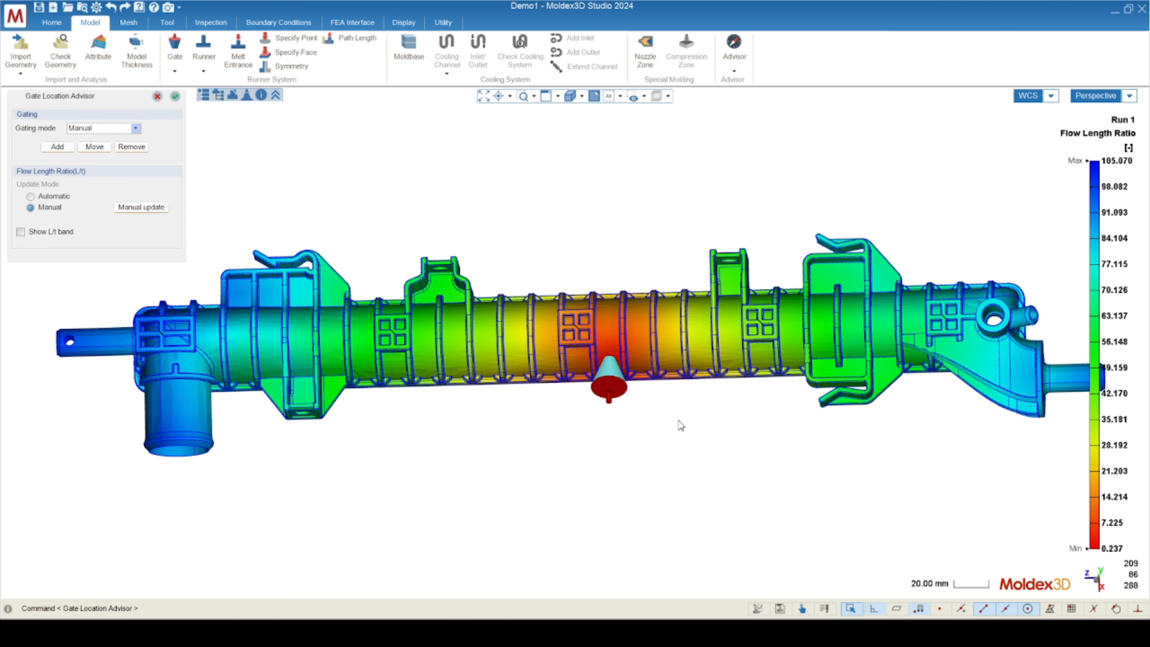
middle_drag(679, 425, 625, 435)
mouse_move(1093, 151)
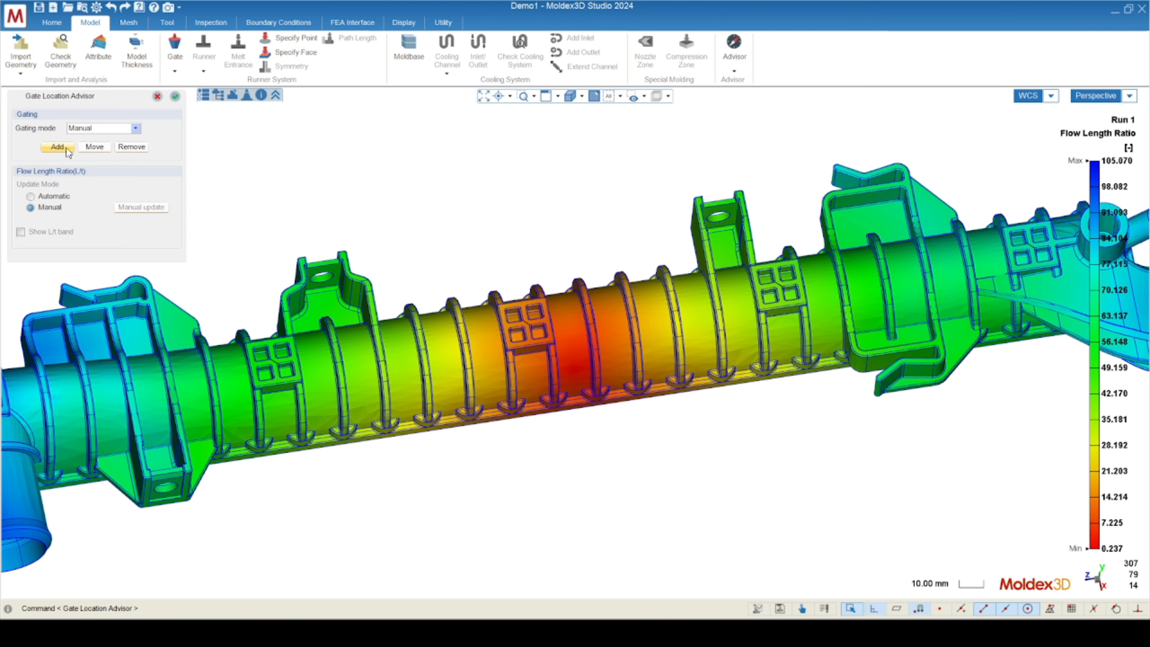
Add a gate at the centre of the middle four-pocket pad and check the updated flow length ratio.
click(57, 146)
scroll(570, 380, up, 3)
scroll(453, 288, up, 5)
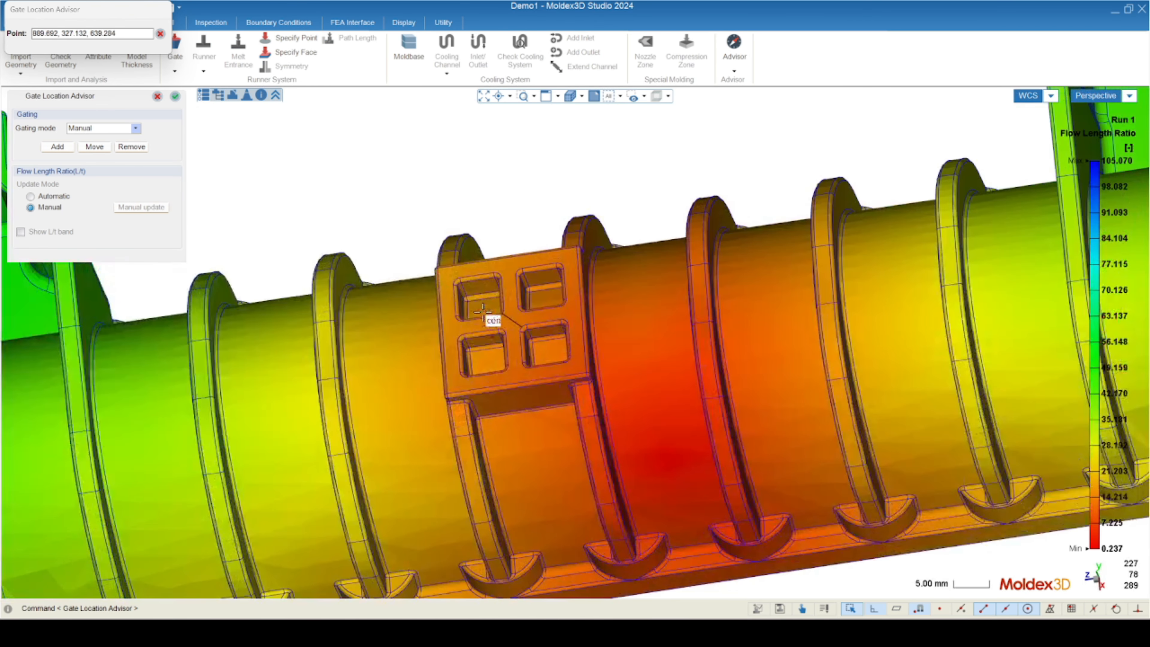
click(526, 323)
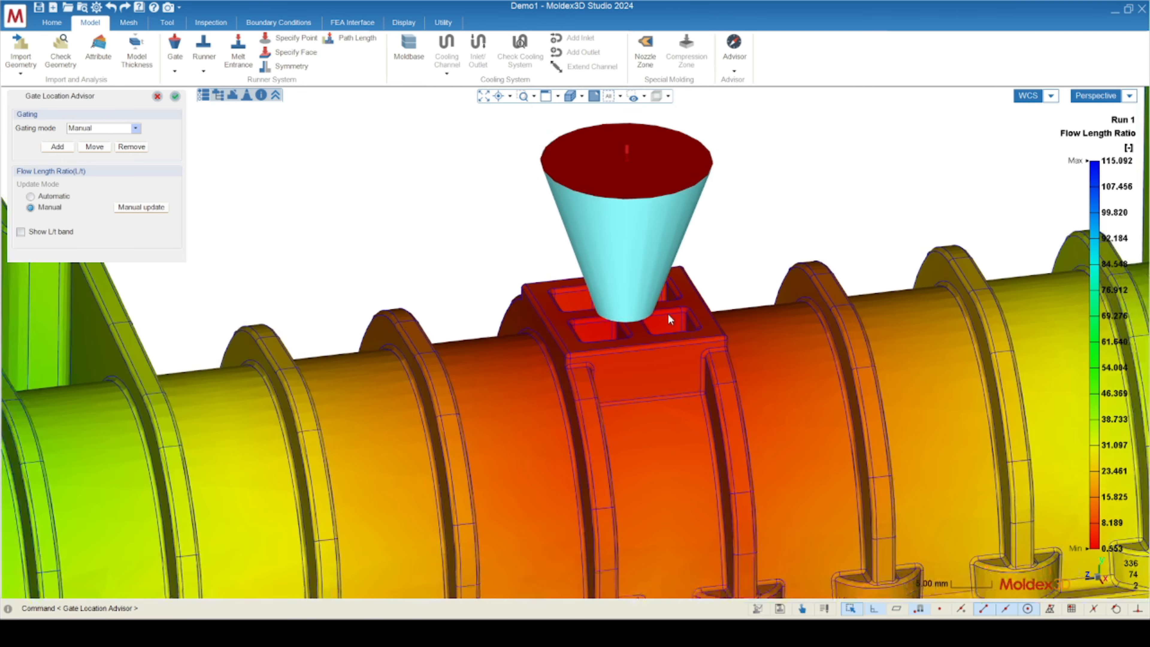
scroll(579, 376, down, 5)
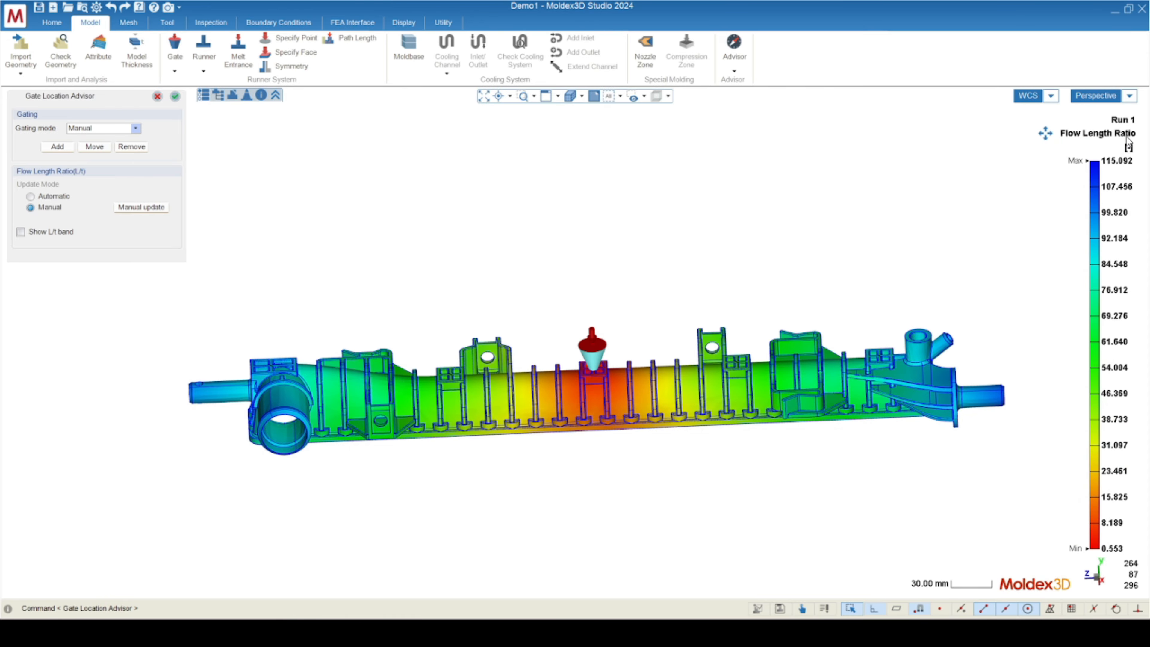
mouse_move(1115, 171)
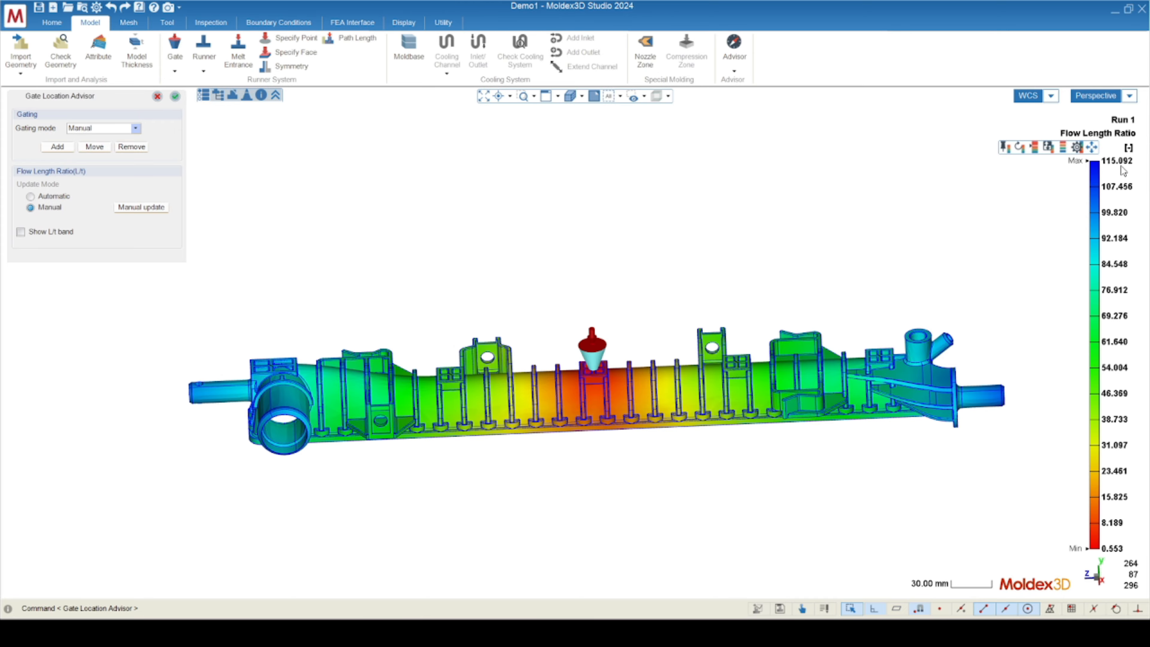
mouse_move(583, 450)
middle_down()
mouse_move(570, 477)
mouse_move(580, 542)
mouse_move(598, 431)
mouse_move(588, 446)
middle_up()
mouse_move(1114, 179)
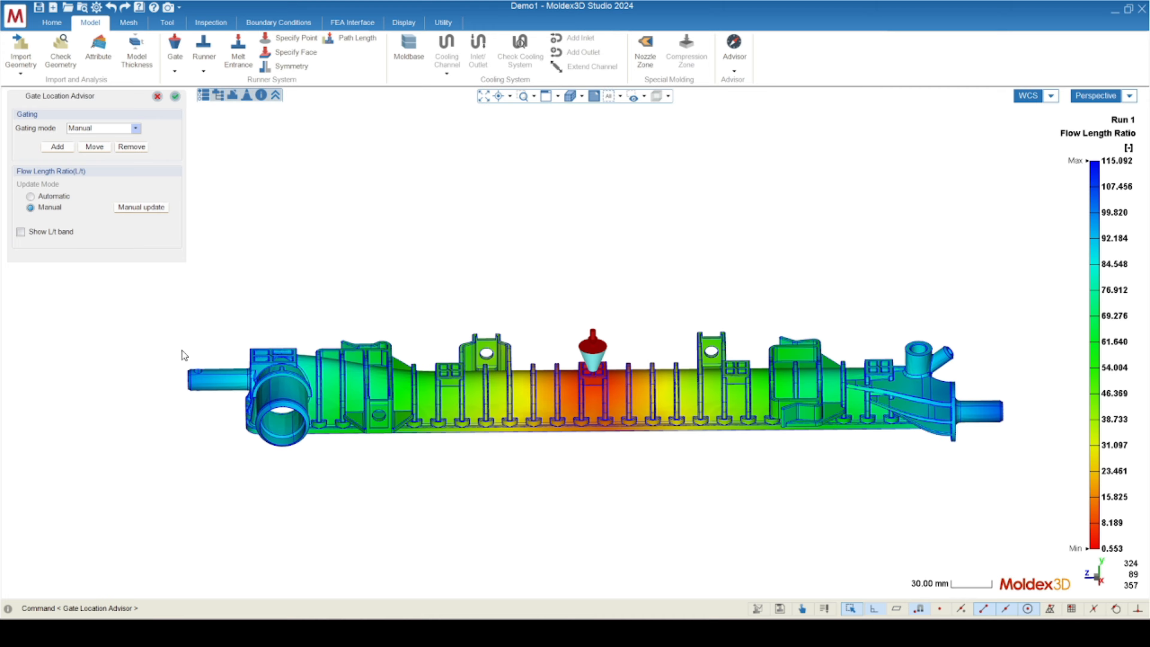
Remove the gate from the middle four-pocket pad.
scroll(585, 353, up, 5)
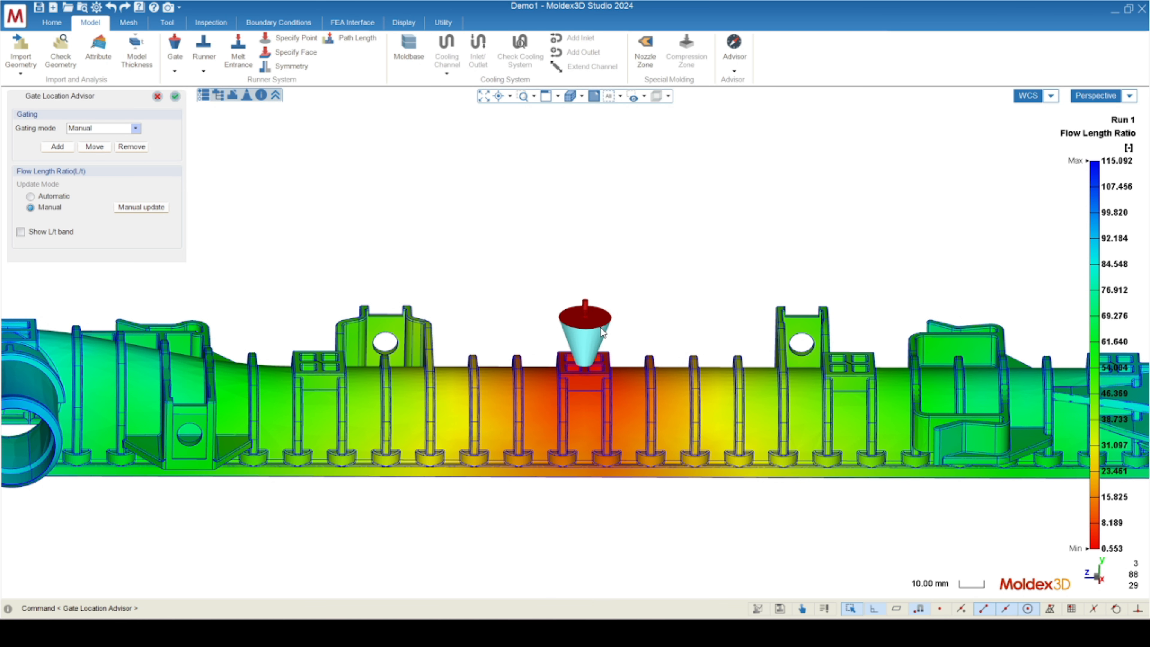
click(131, 146)
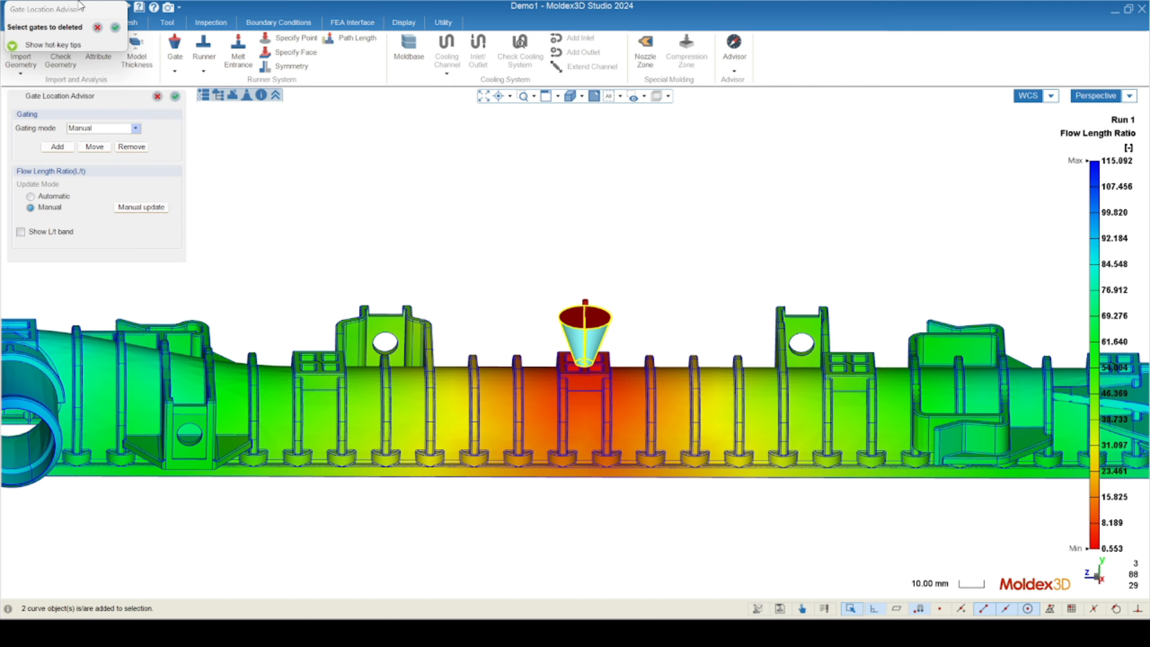
click(117, 27)
Add a gate at the centre of the four-pocket pad beside the bracket nearer the large open pipe outlet.
click(63, 144)
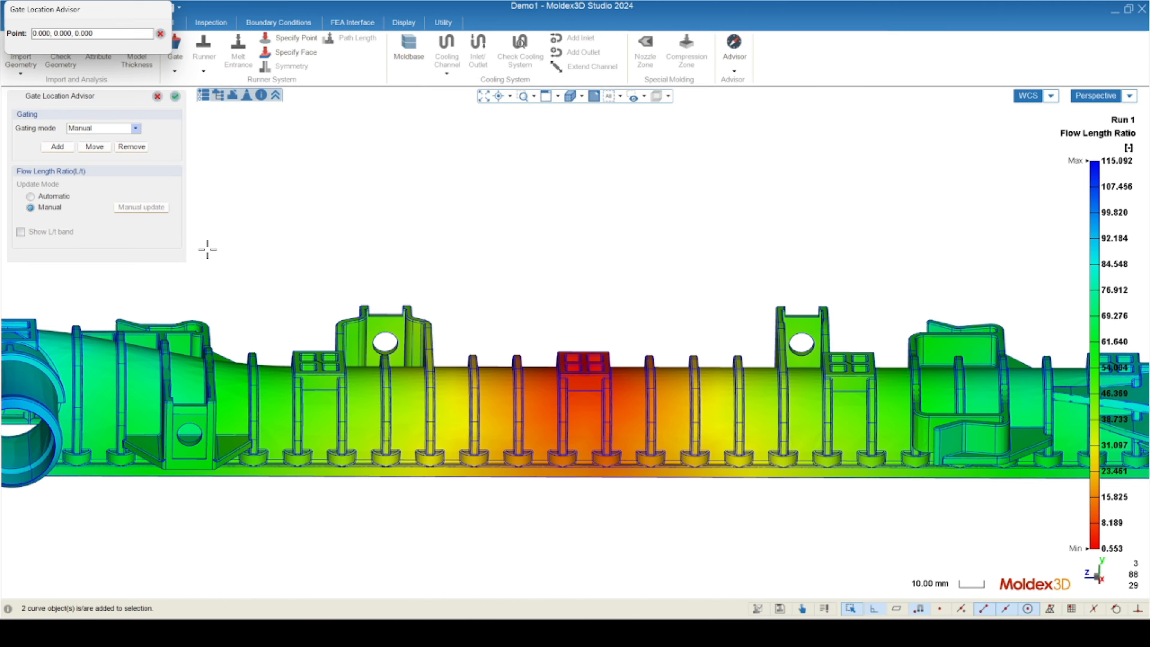
scroll(355, 369, up, 3)
scroll(354, 370, up, 5)
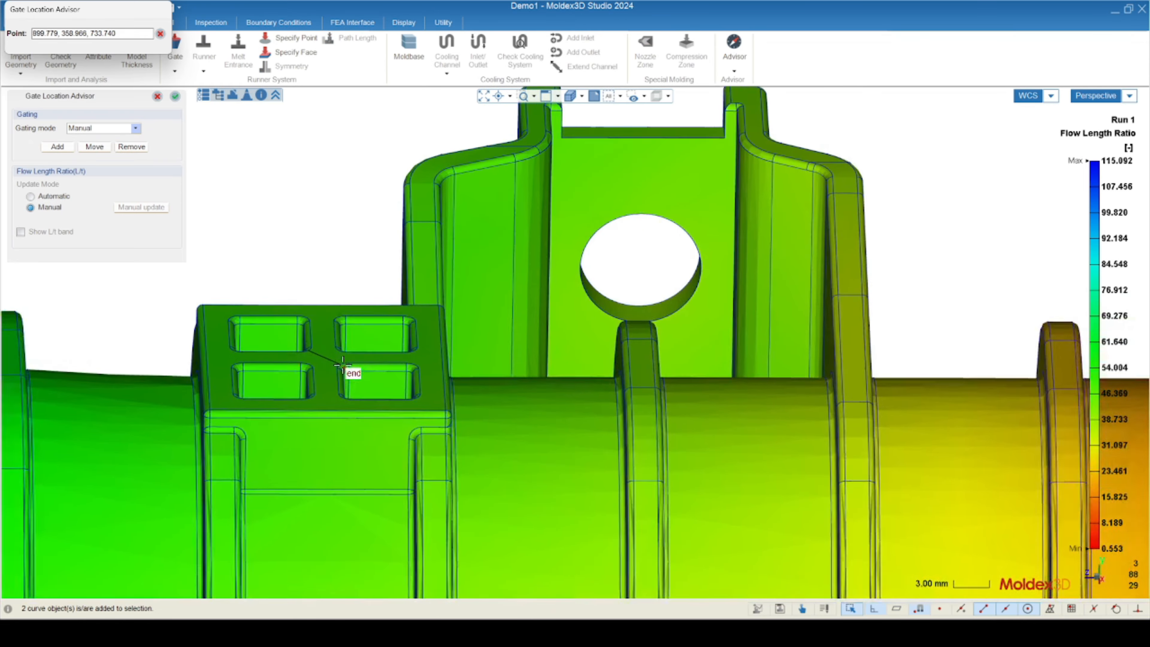
click(322, 358)
scroll(276, 387, down, 3)
scroll(230, 399, down, 3)
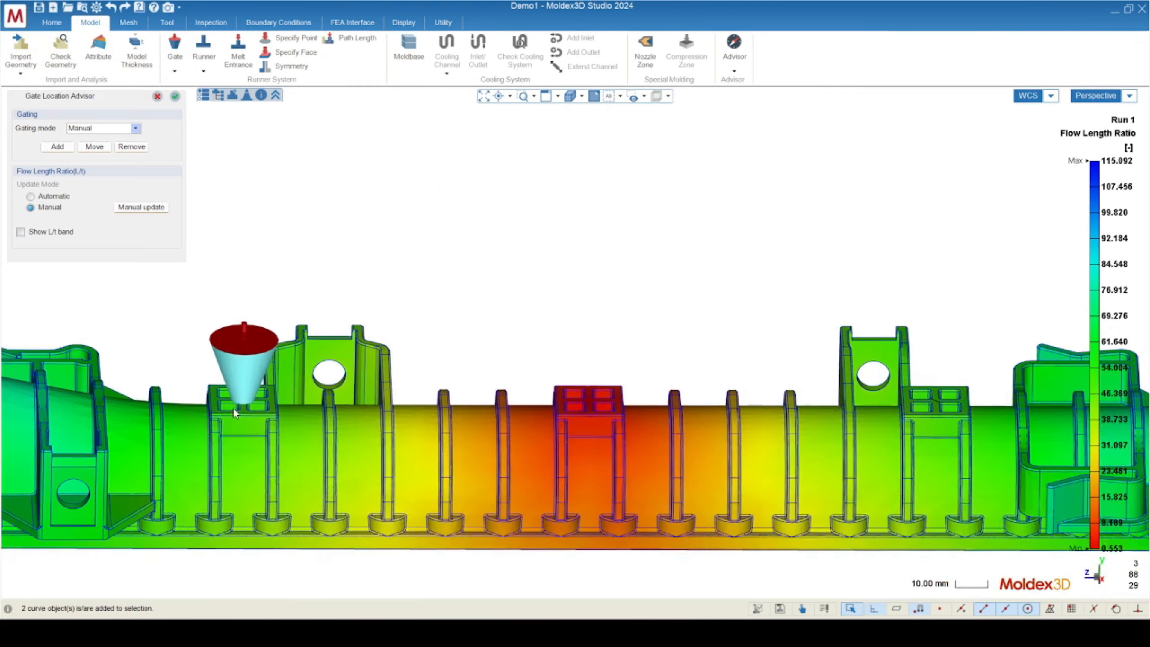
Add a second gate at the centre of the matching four-pocket pad on the other side of the middle pad.
scroll(775, 437, up, 6)
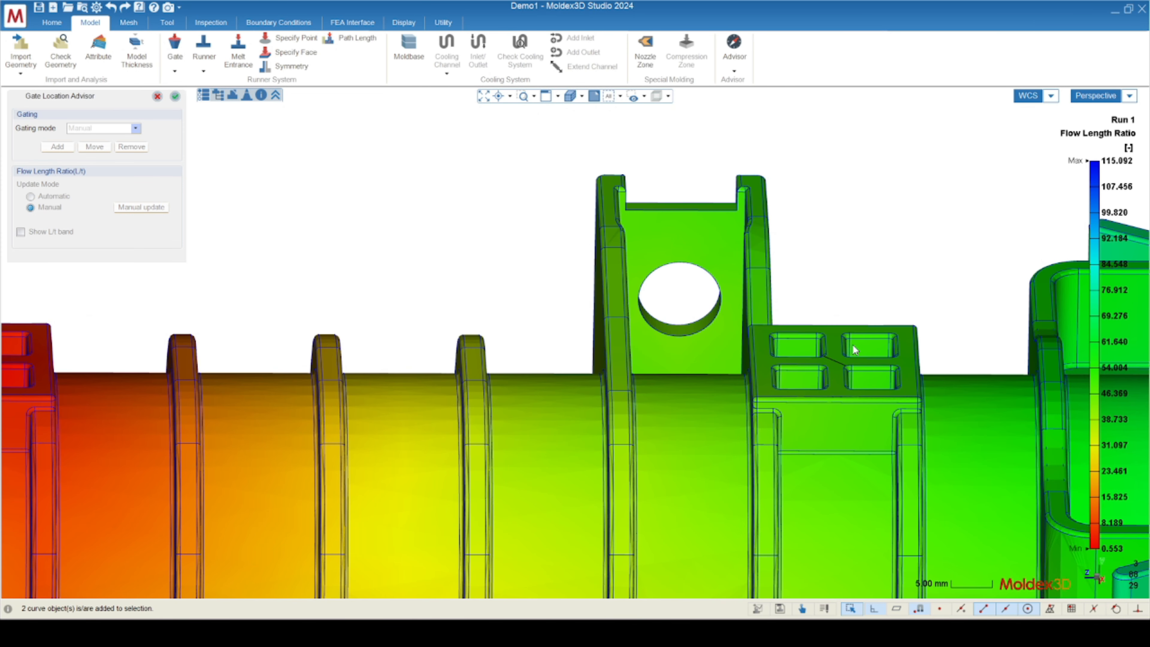
click(836, 361)
scroll(836, 362, down, 6)
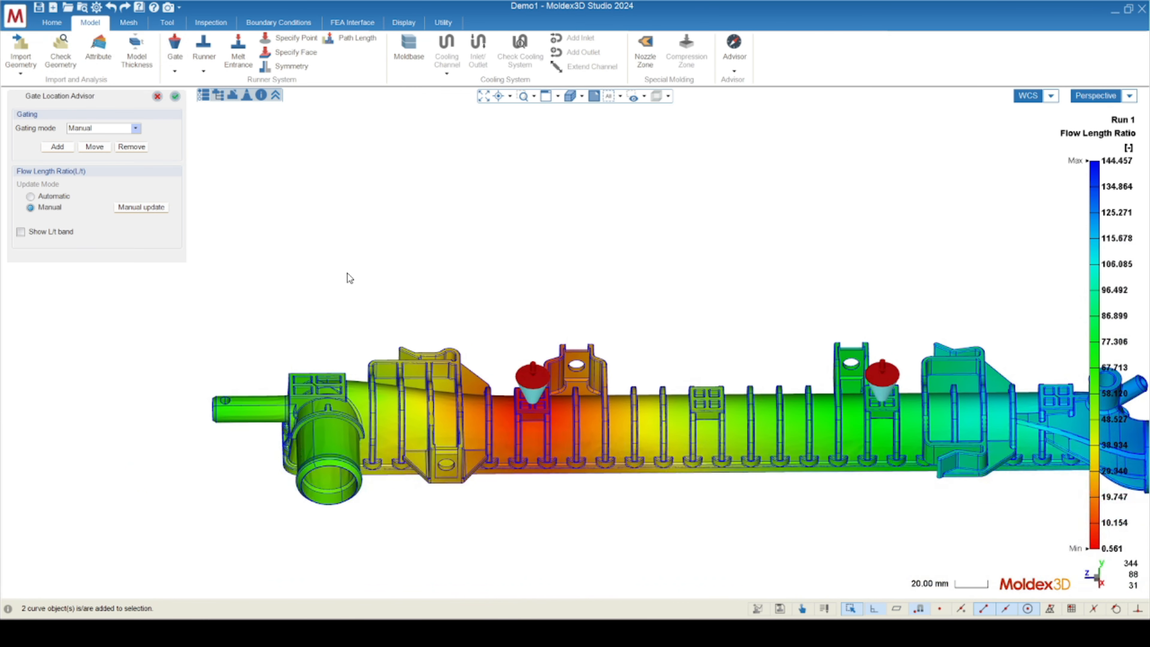
Run a manual update of the flow length ratio for both gates and examine the distribution along the part.
click(154, 208)
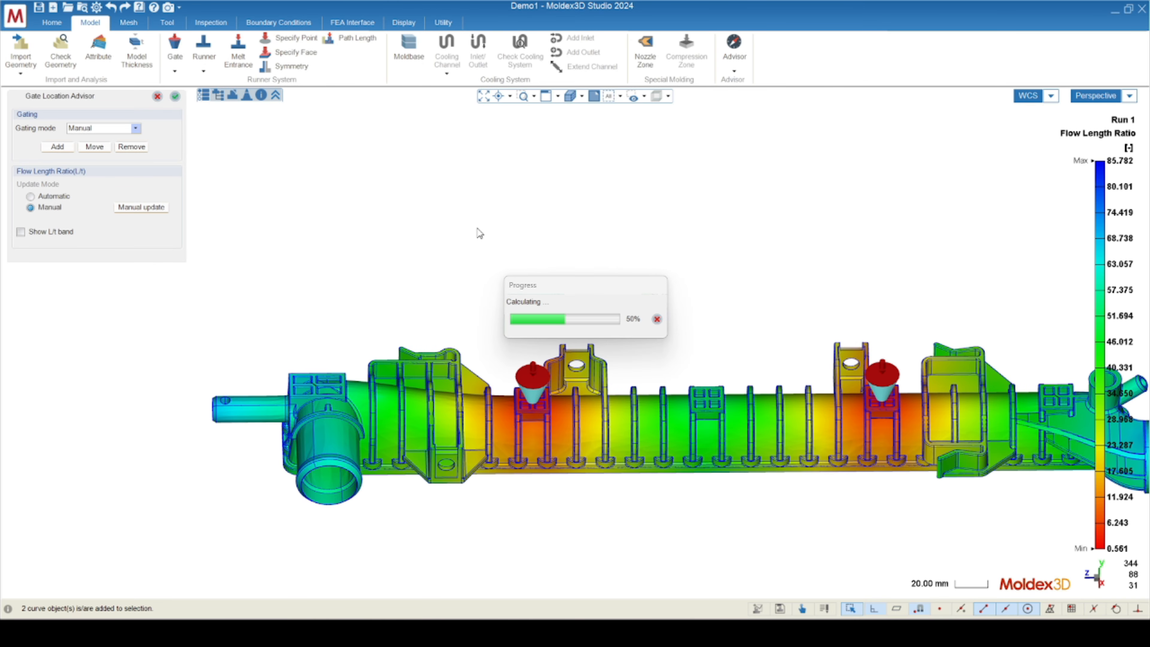
mouse_move(1103, 148)
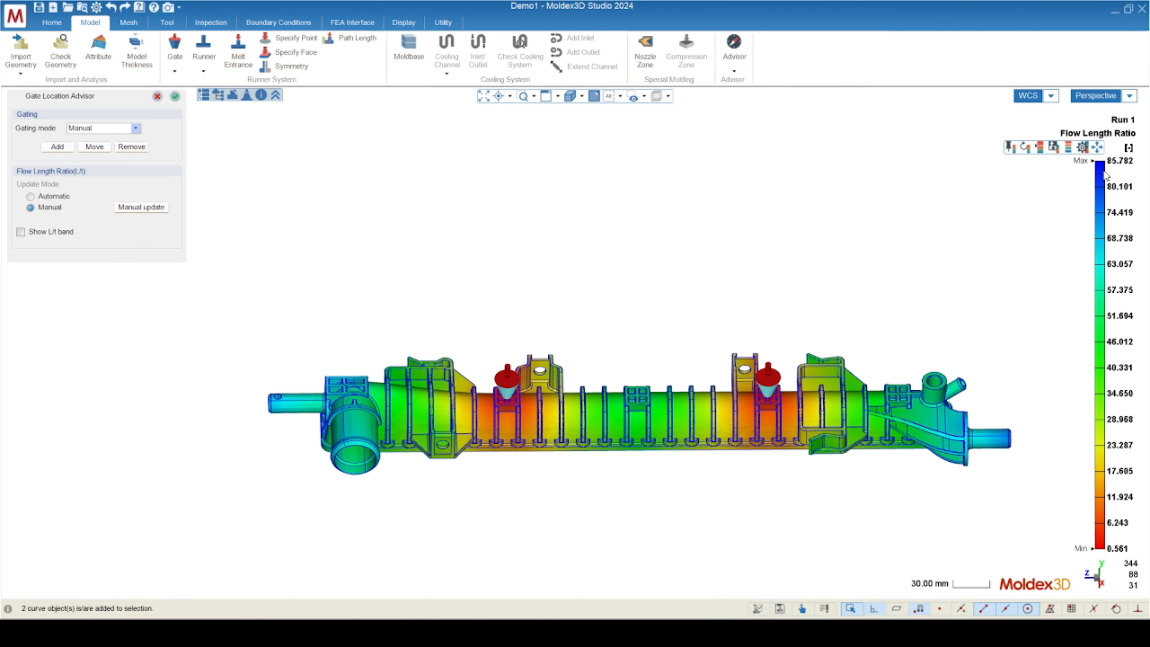
mouse_move(716, 456)
middle_down()
mouse_move(714, 438)
mouse_move(615, 410)
middle_up()
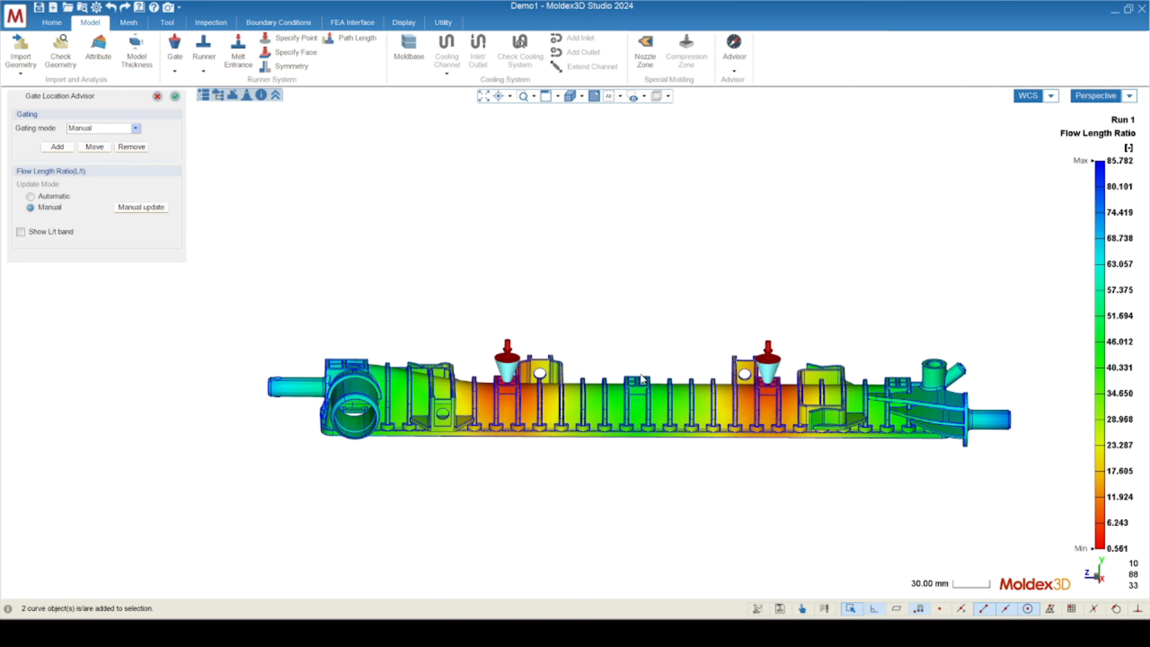
middle_drag(662, 366, 540, 407)
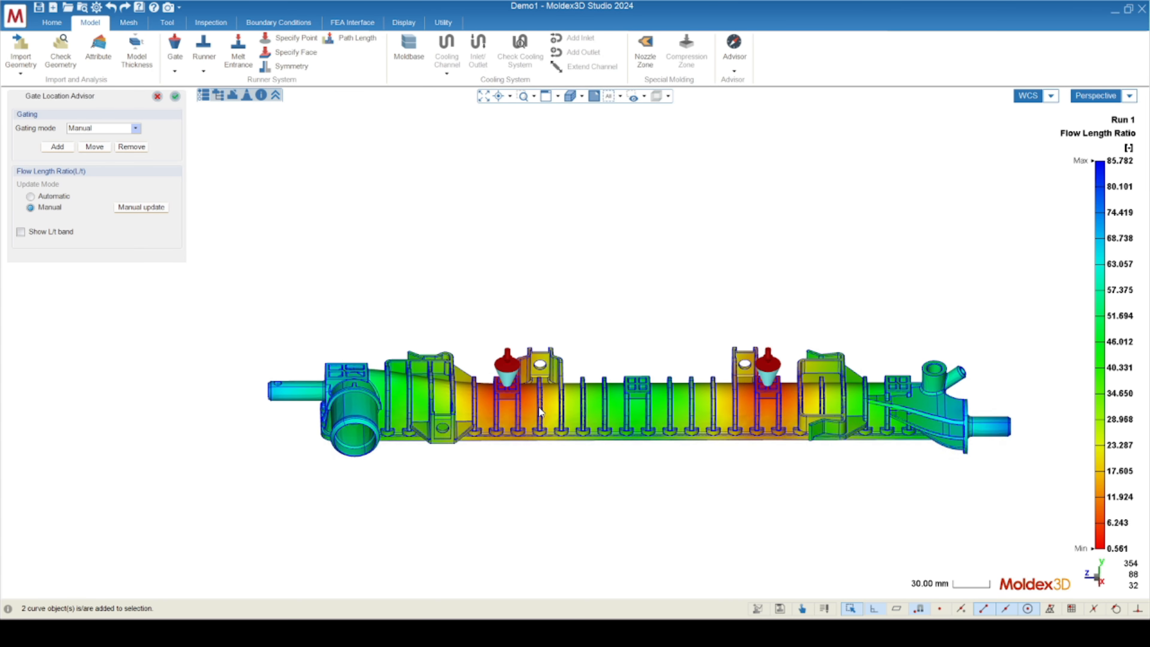
scroll(523, 388, up, 2)
scroll(523, 388, up, 2)
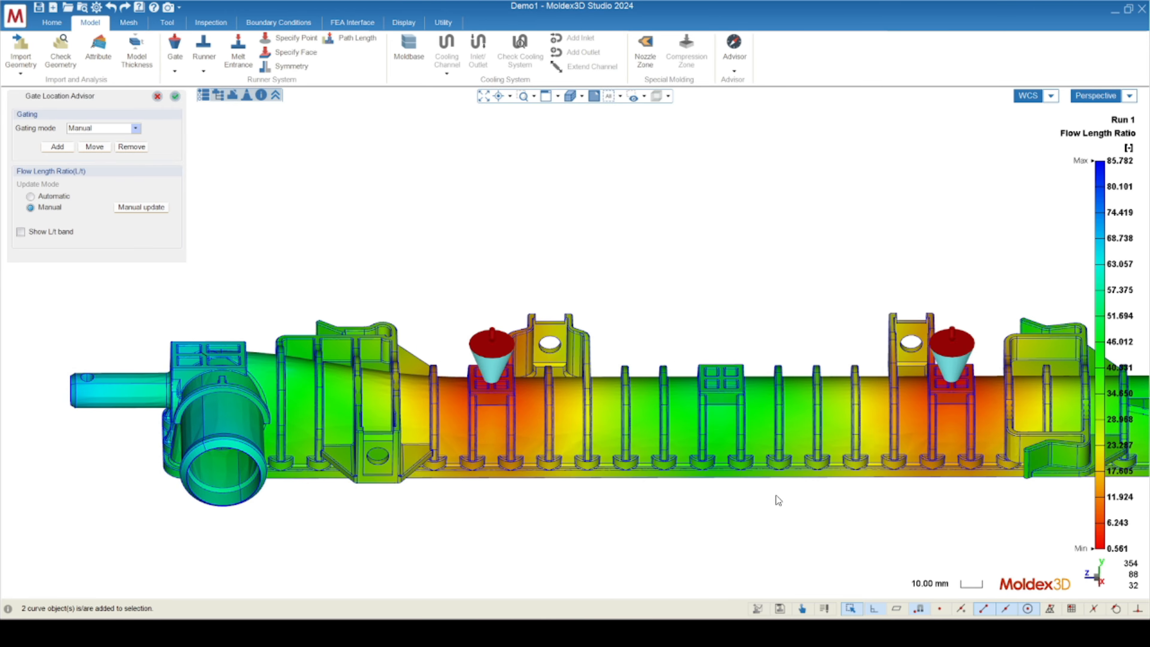
middle_drag(776, 495, 775, 421)
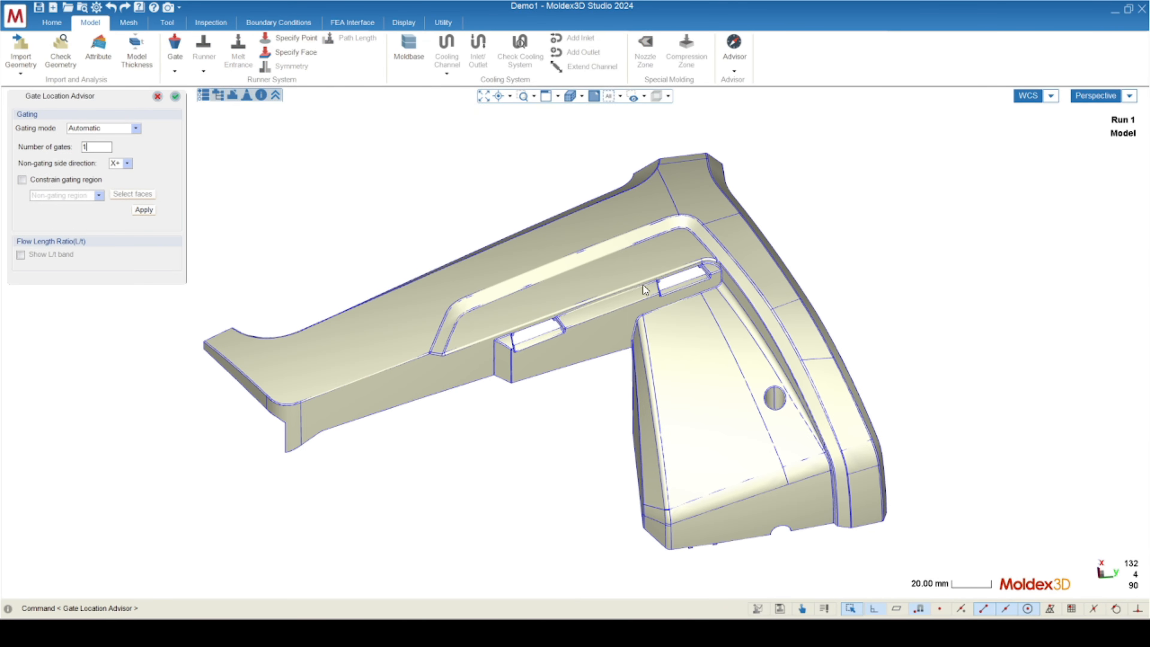
Constrain automatic gating to the long recessed face above the two slots as the gating region and apply it for one gate.
middle_drag(589, 313, 599, 286)
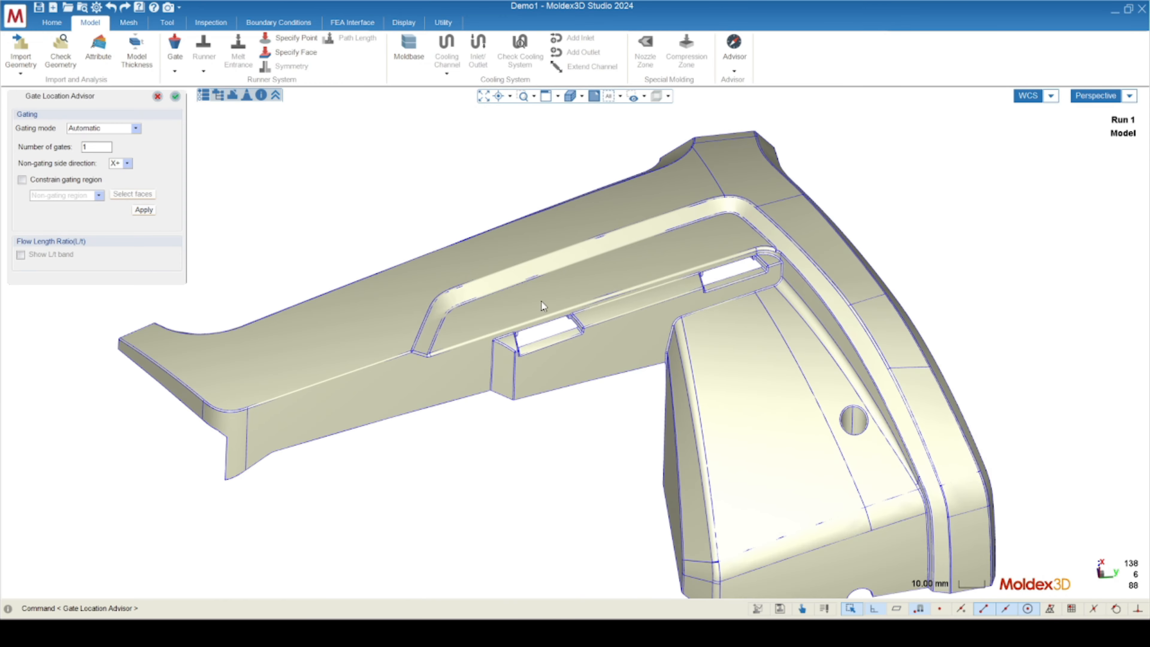
scroll(541, 302, up, 3)
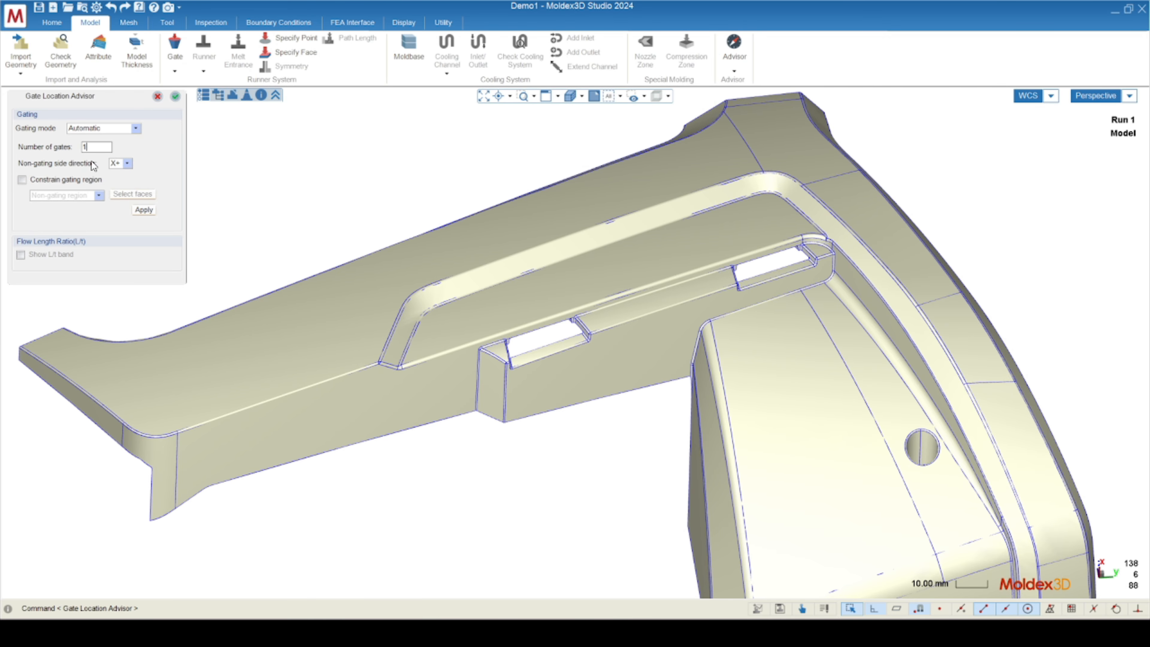
click(22, 180)
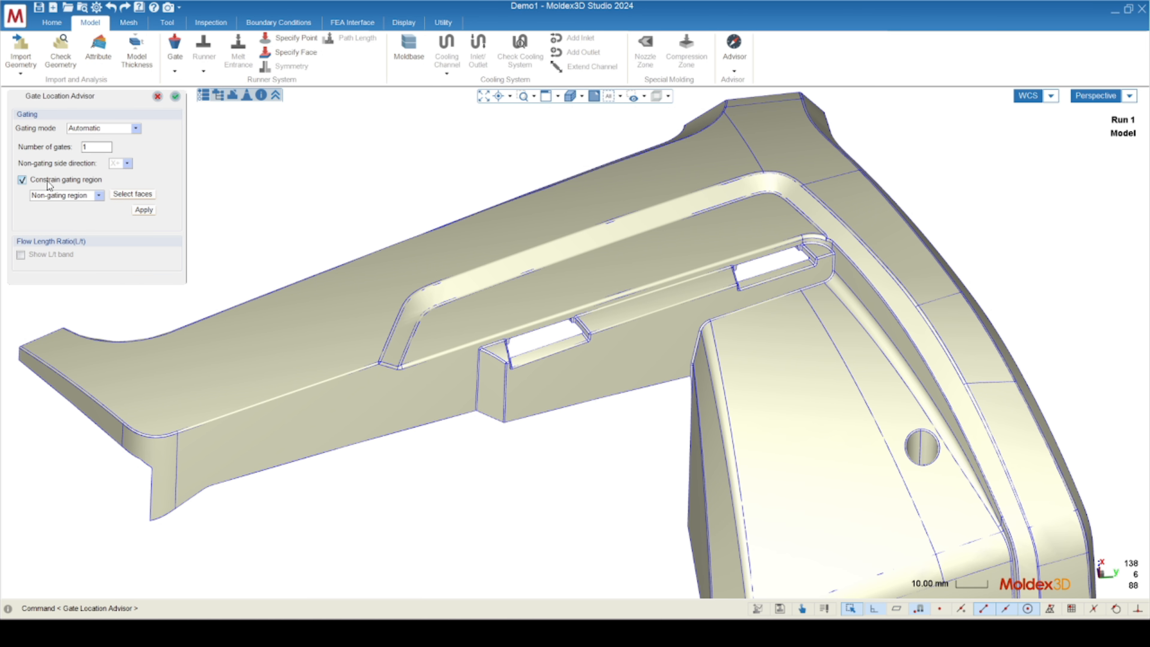
click(79, 196)
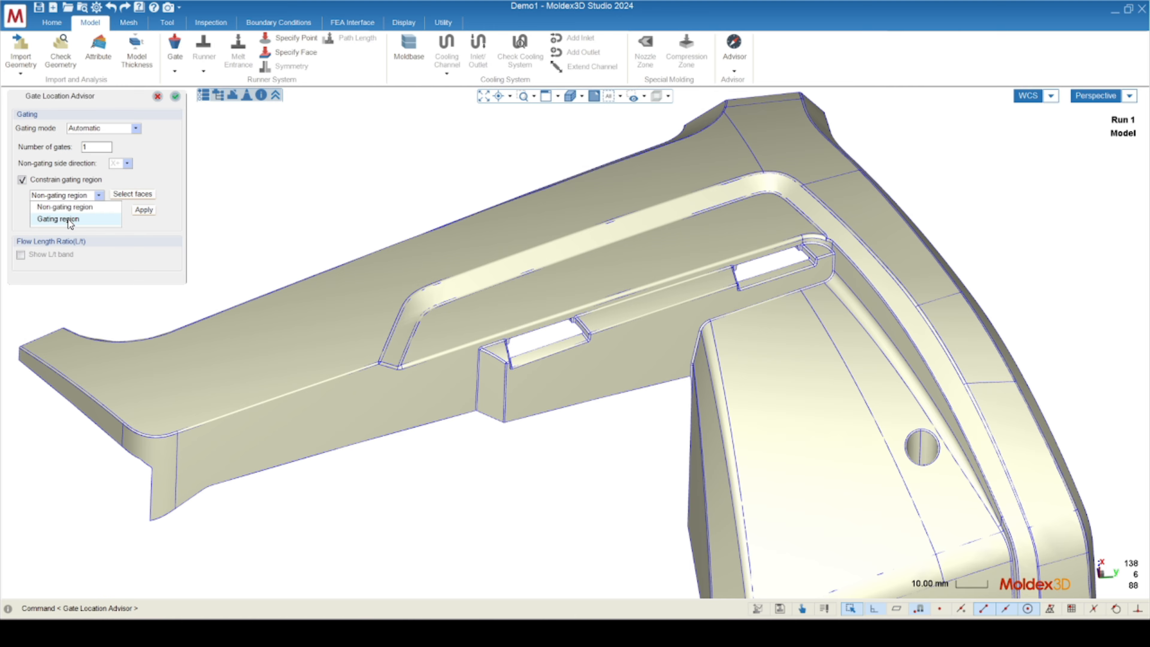
click(81, 222)
click(126, 196)
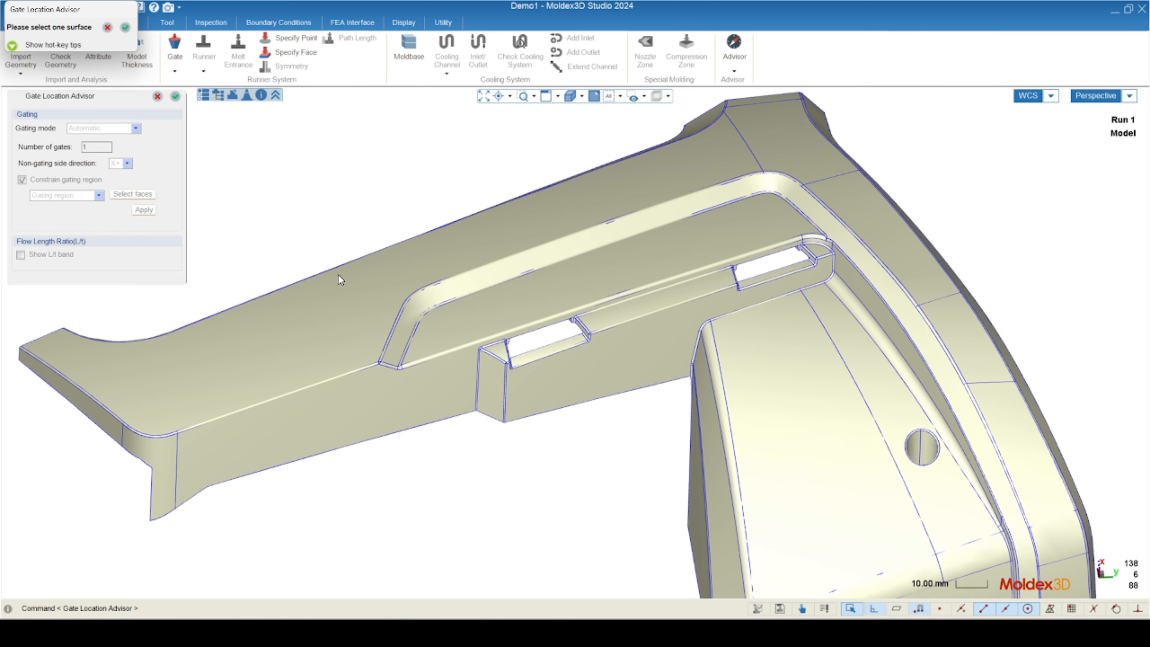
click(634, 267)
middle_drag(634, 267, 562, 357)
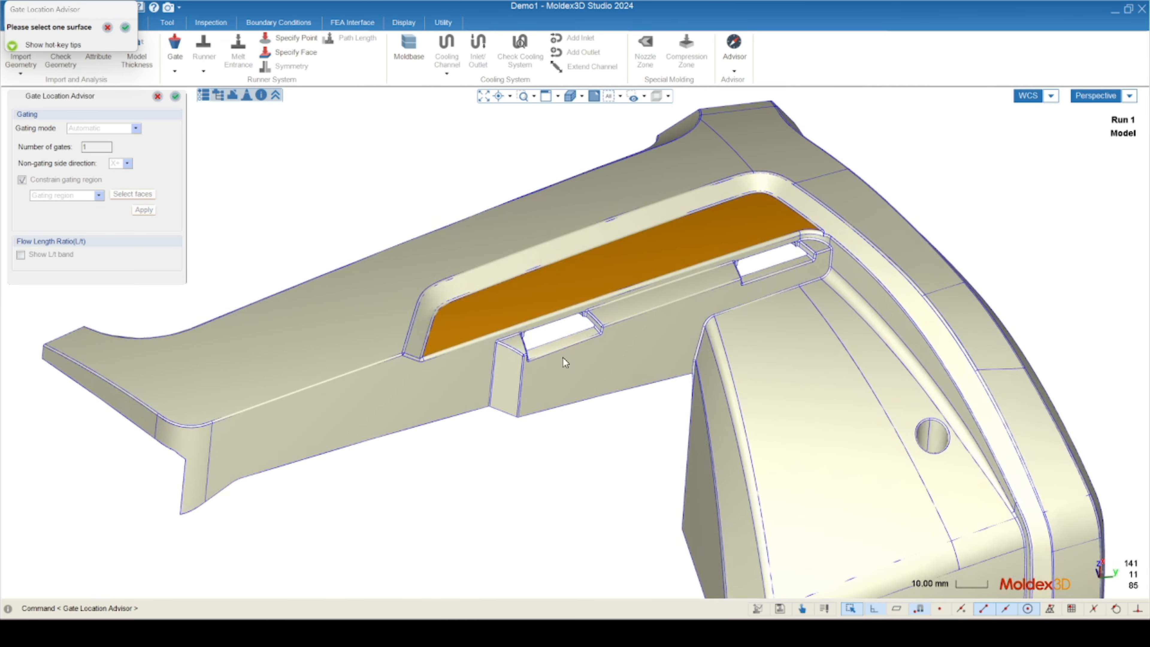
click(125, 28)
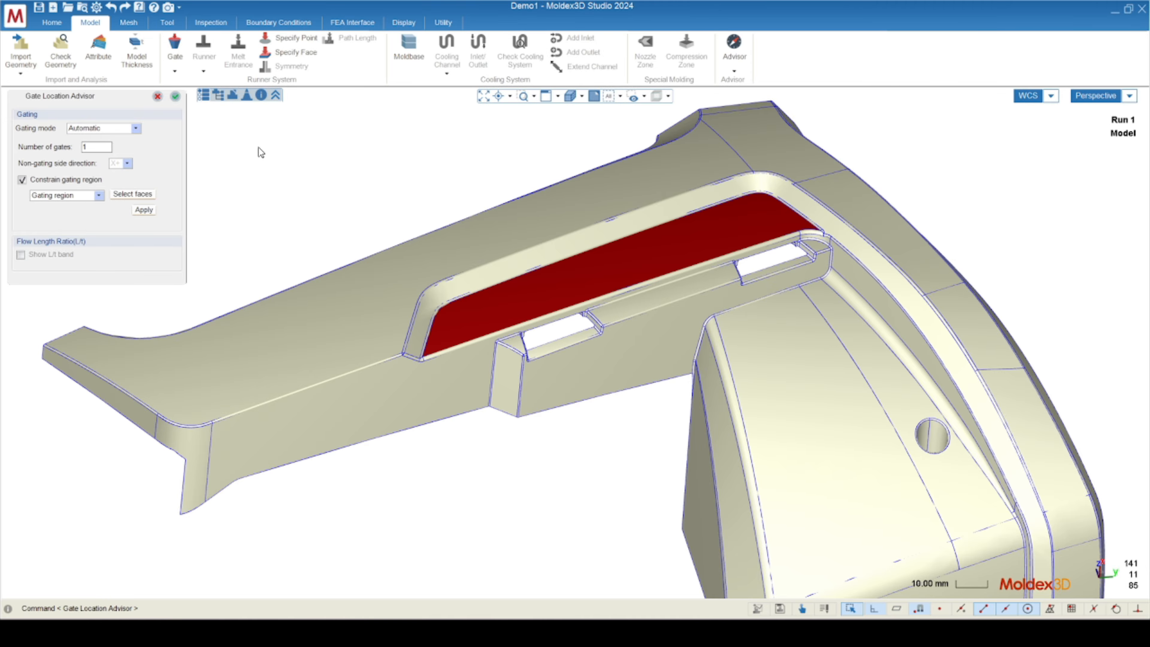
click(144, 210)
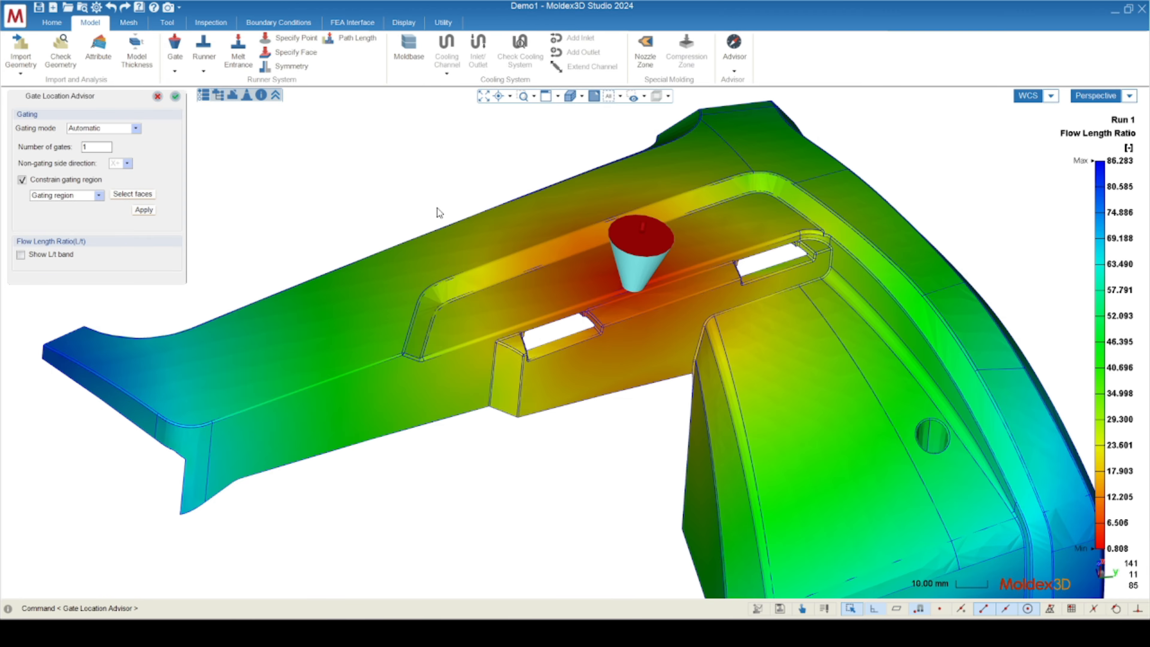
Examine the flow length ratio across the whole bracket, including both far ends and the maximum on the colour scale.
mouse_move(759, 354)
middle_down()
mouse_move(670, 298)
mouse_move(744, 313)
mouse_move(690, 334)
middle_up()
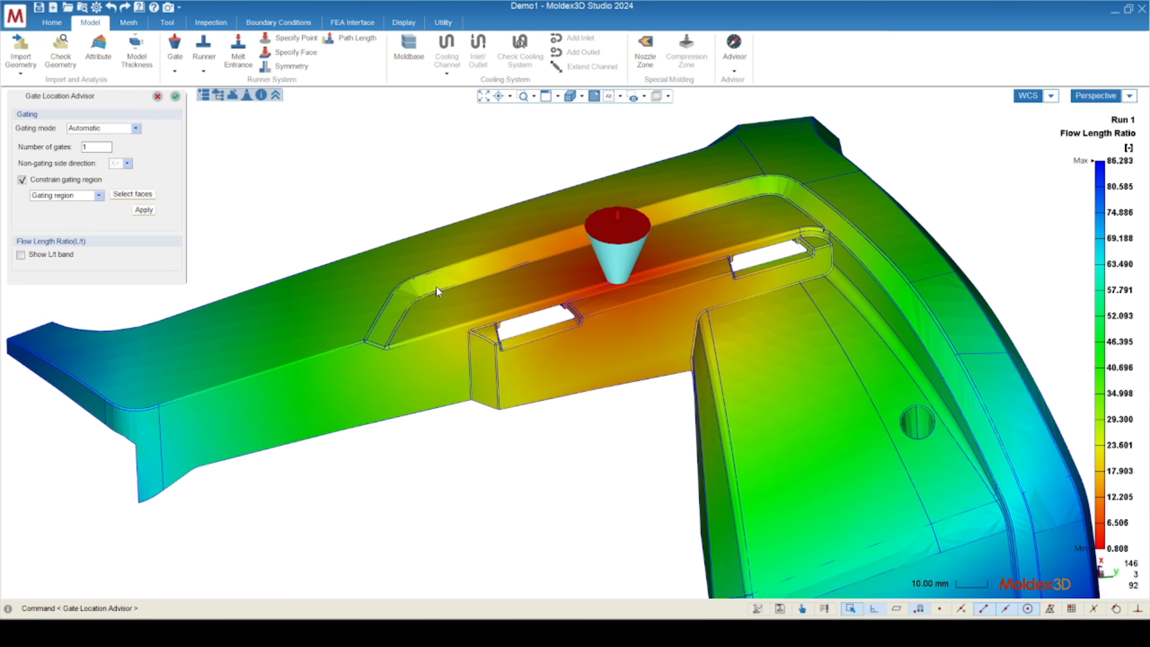
scroll(464, 326, down, 3)
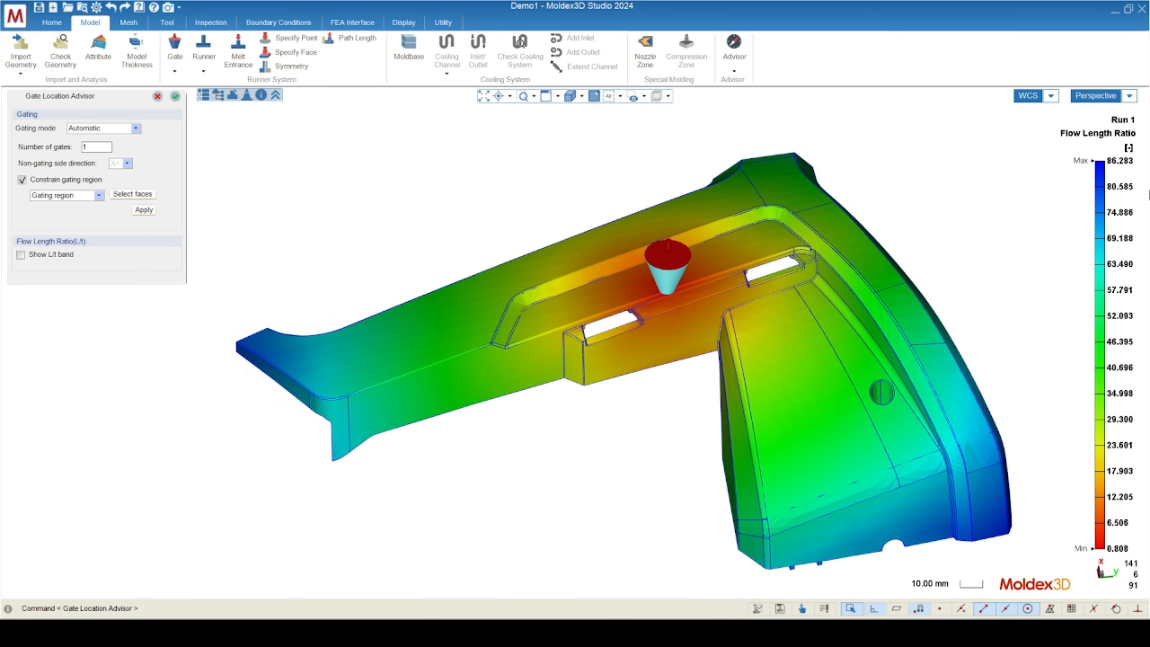
mouse_move(1124, 167)
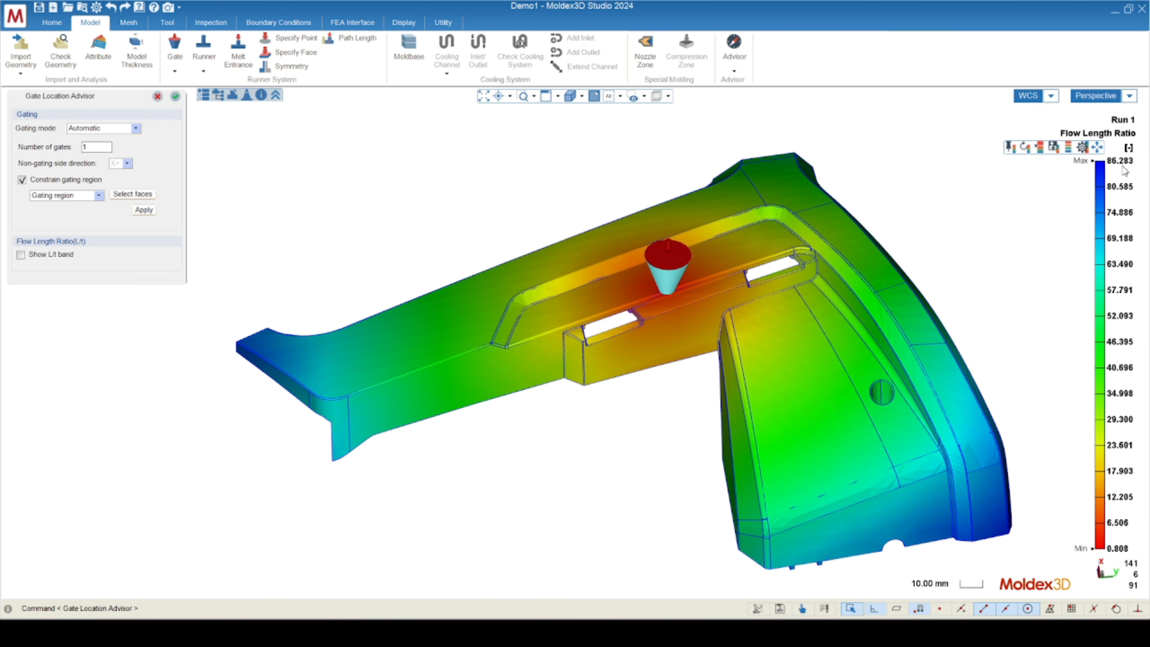
middle_drag(706, 381, 566, 389)
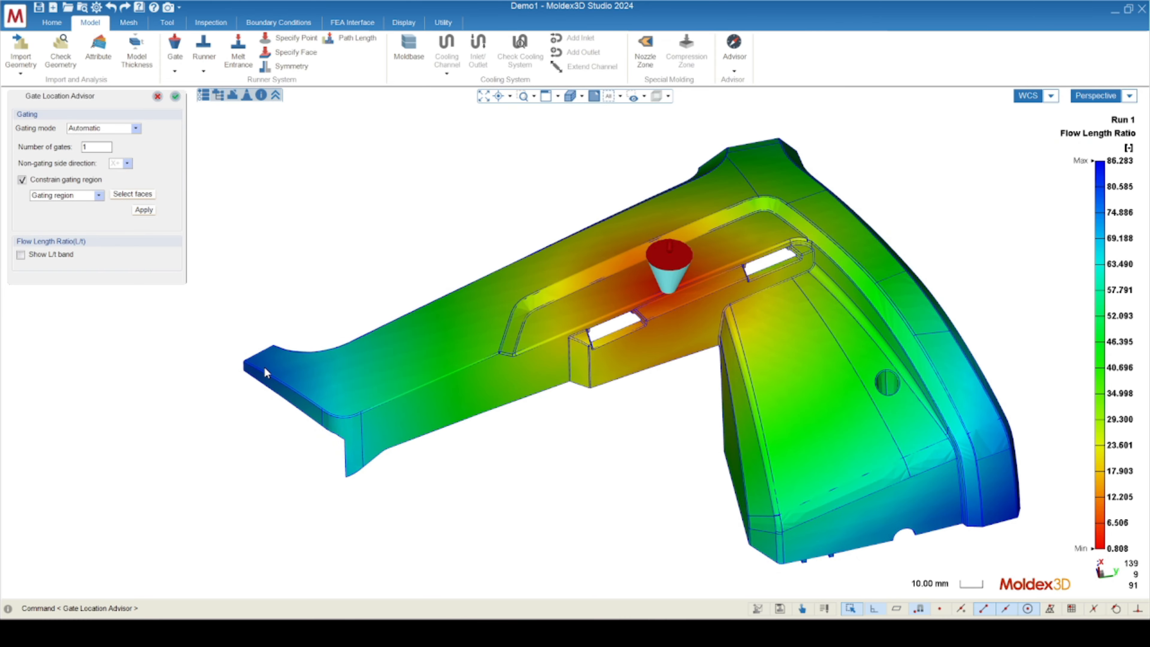
middle_drag(328, 375, 828, 490)
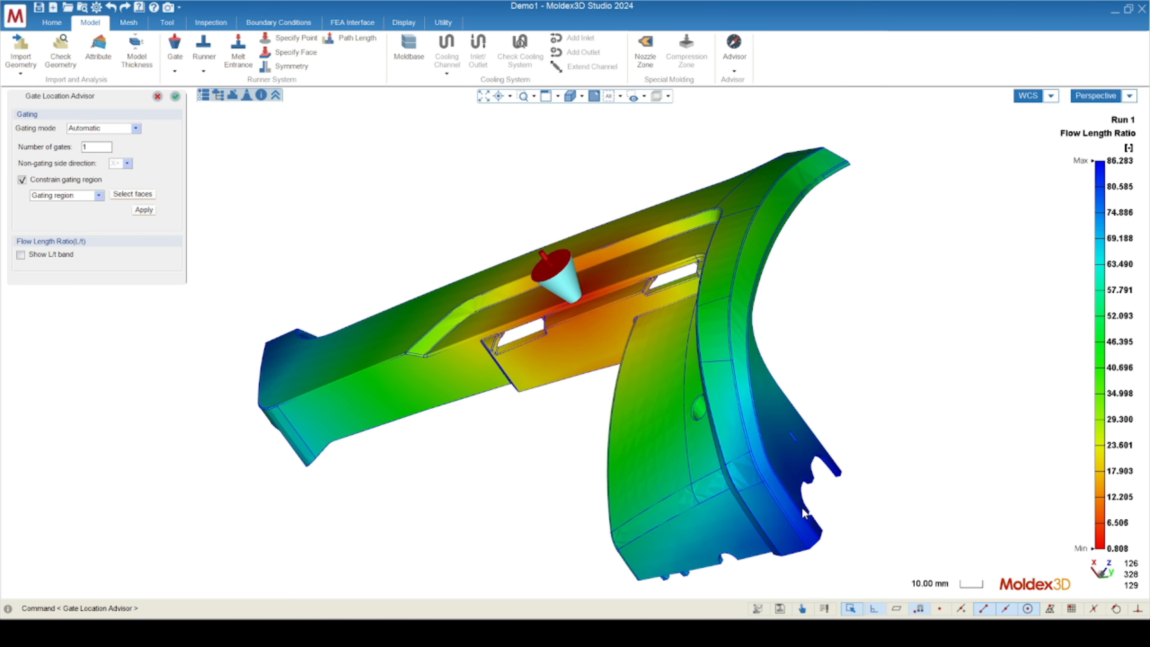
middle_drag(233, 394, 630, 296)
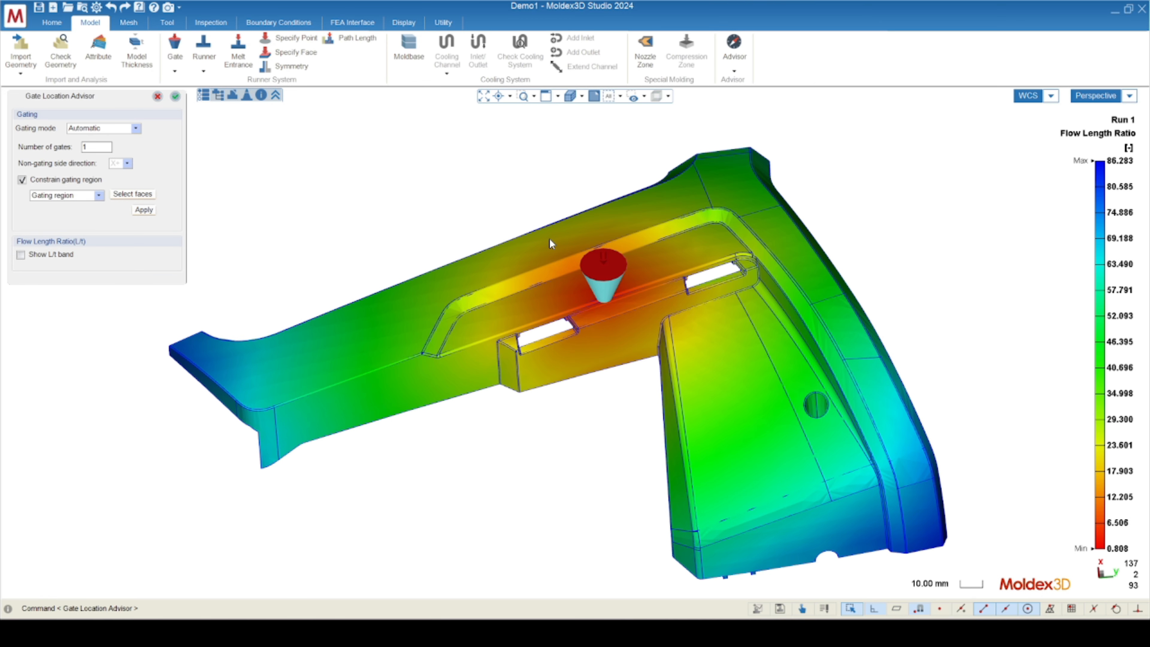
middle_drag(491, 351, 417, 297)
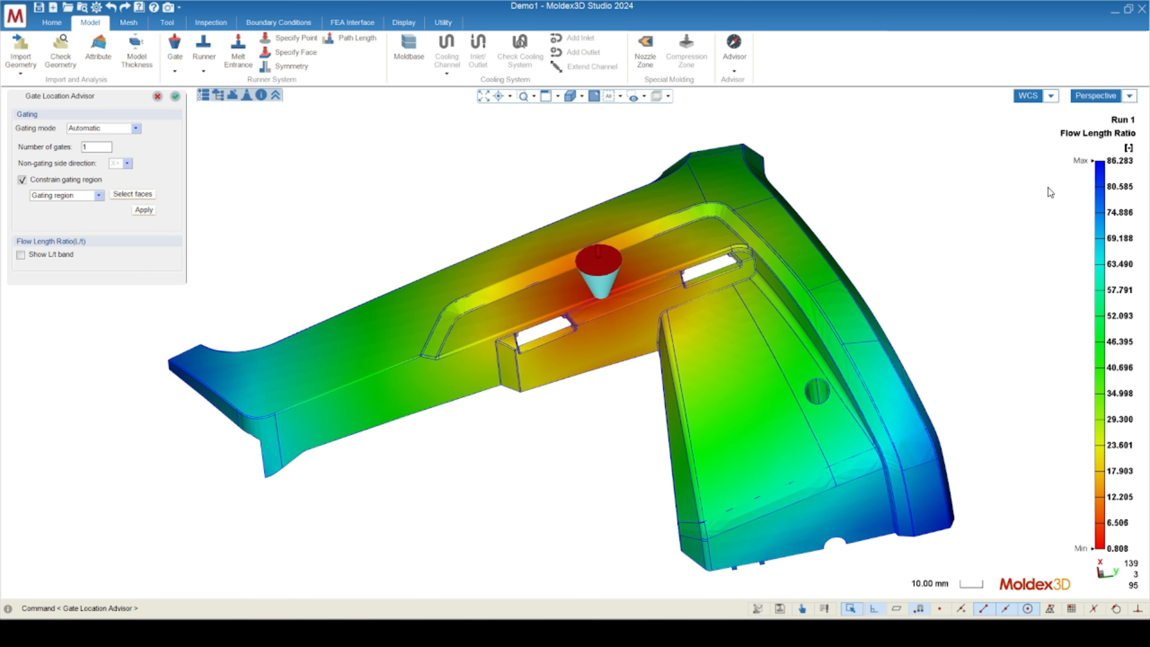
mouse_move(1111, 167)
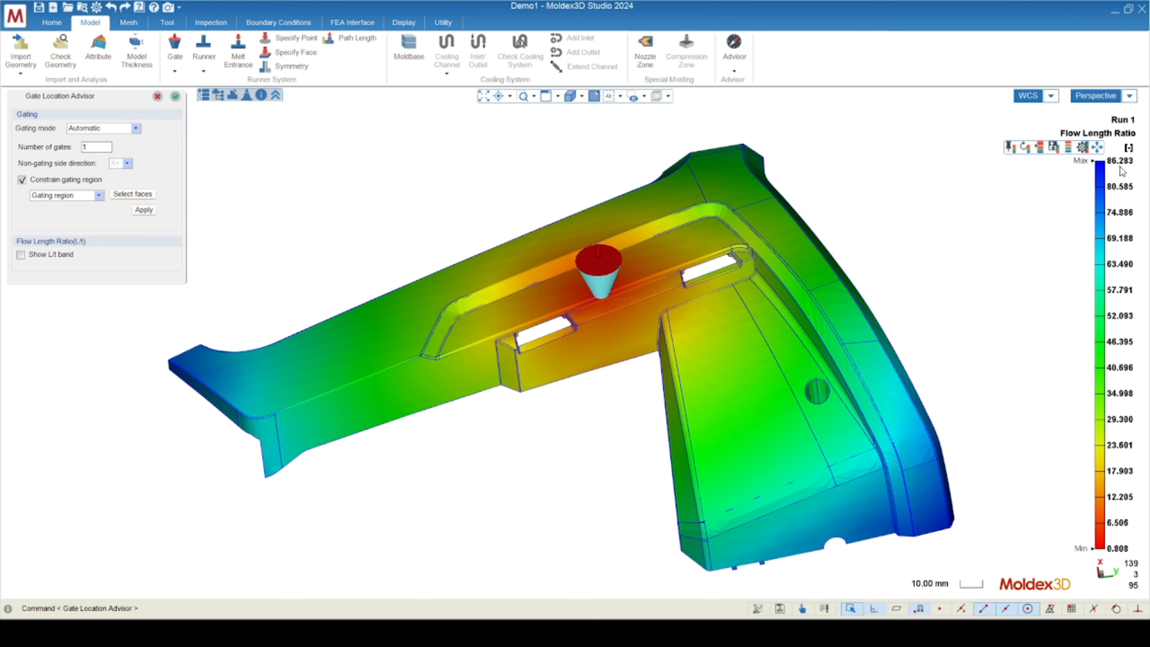
middle_drag(497, 386, 514, 363)
Inspect close up where the suggested gate sits relative to the edge of the recessed face between the two slots.
scroll(602, 308, up, 10)
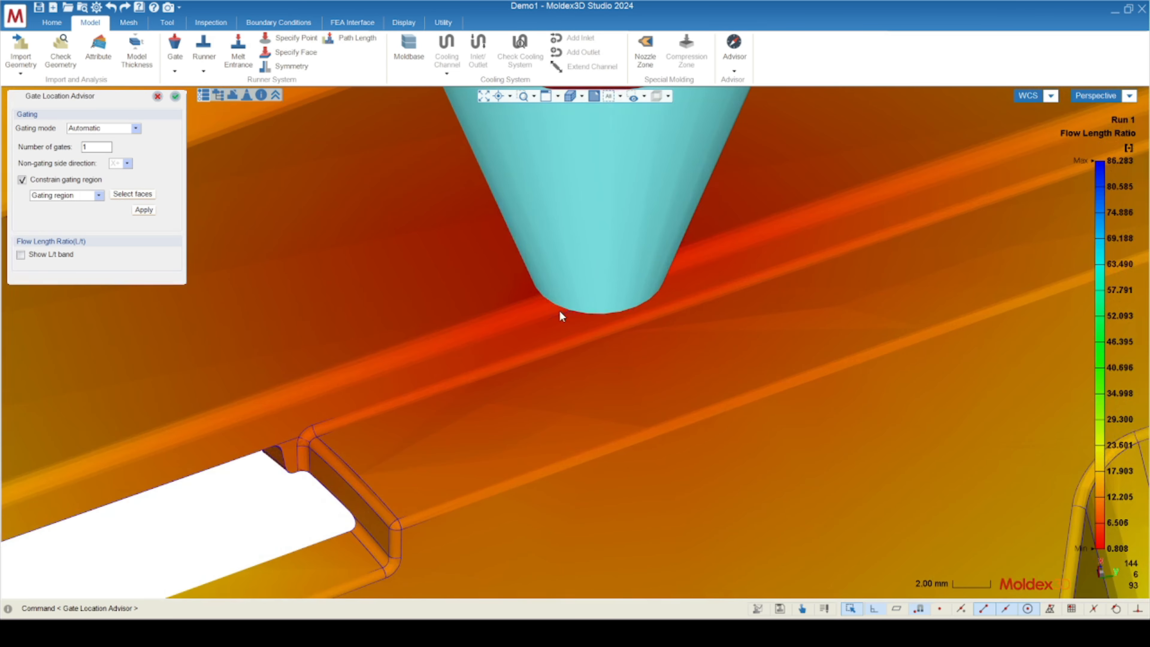
mouse_move(562, 316)
middle_down()
mouse_move(637, 215)
mouse_move(701, 187)
mouse_move(565, 251)
mouse_move(526, 321)
mouse_move(481, 283)
middle_up()
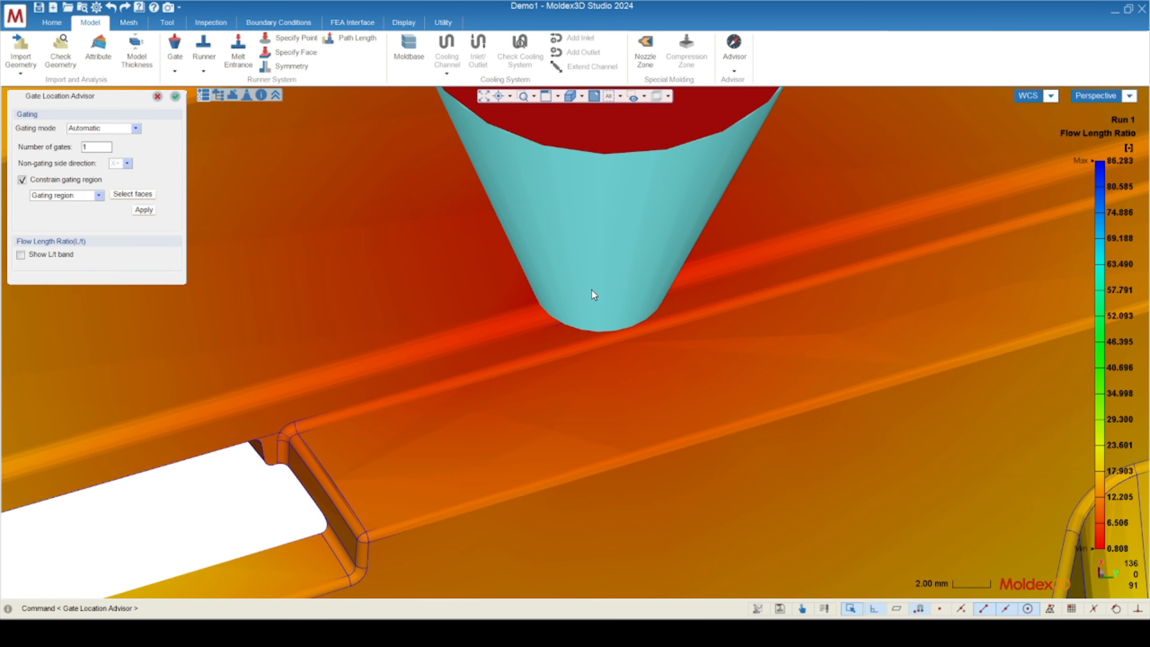
scroll(592, 290, down, 5)
scroll(607, 323, up, 3)
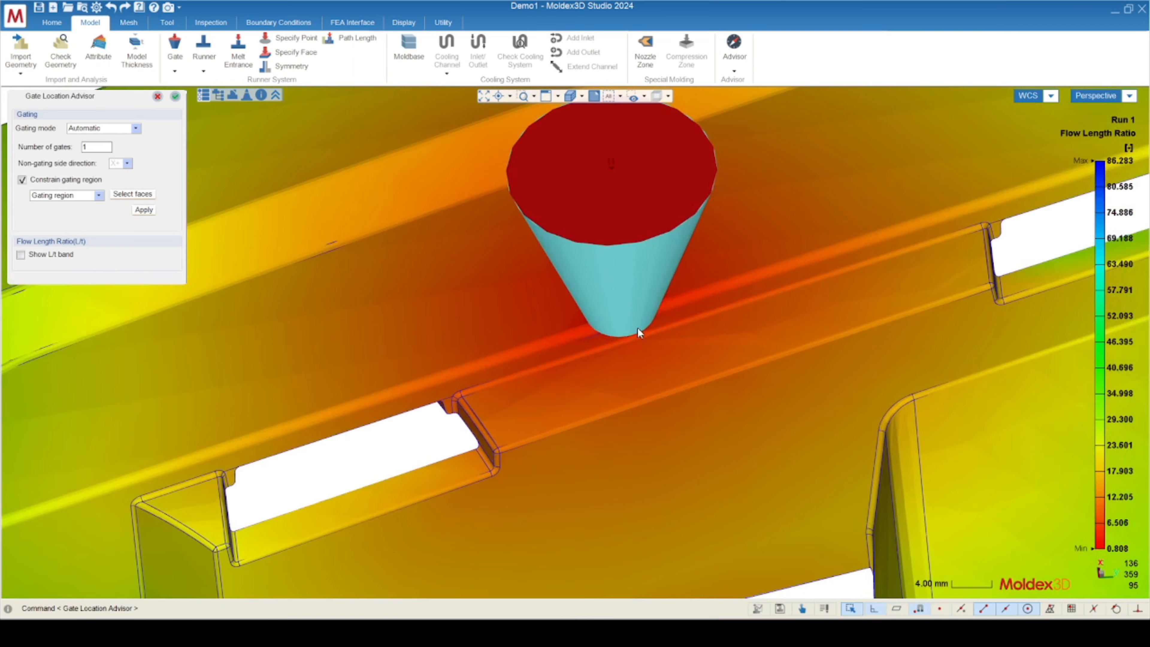
scroll(627, 319, down, 4)
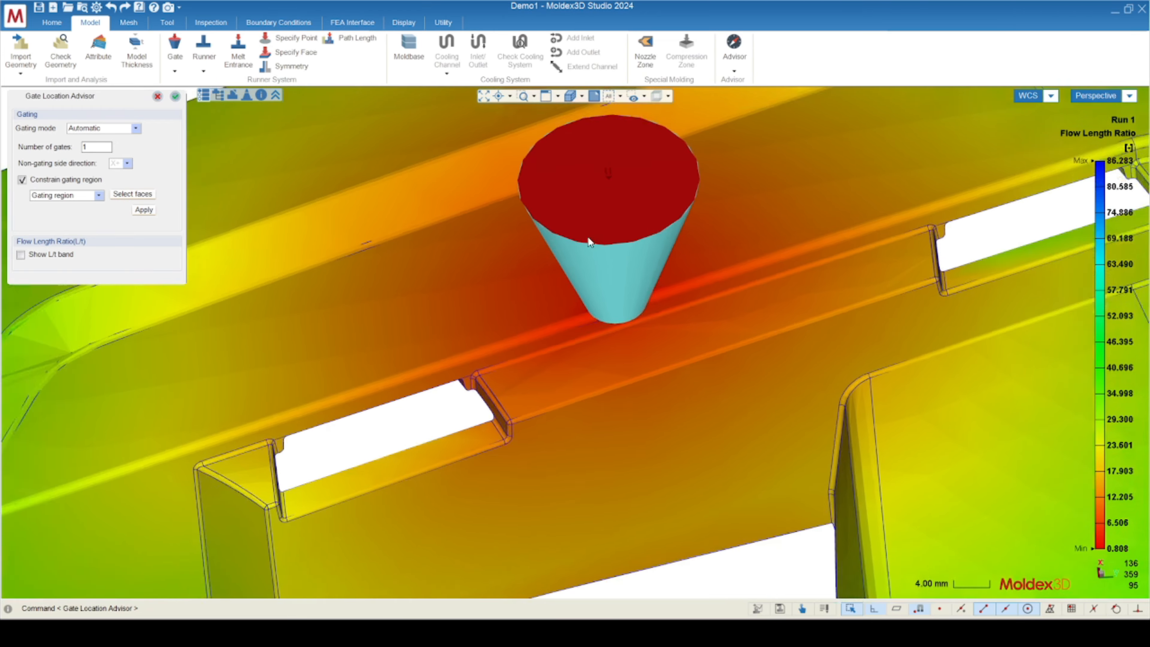
scroll(623, 340, up, 3)
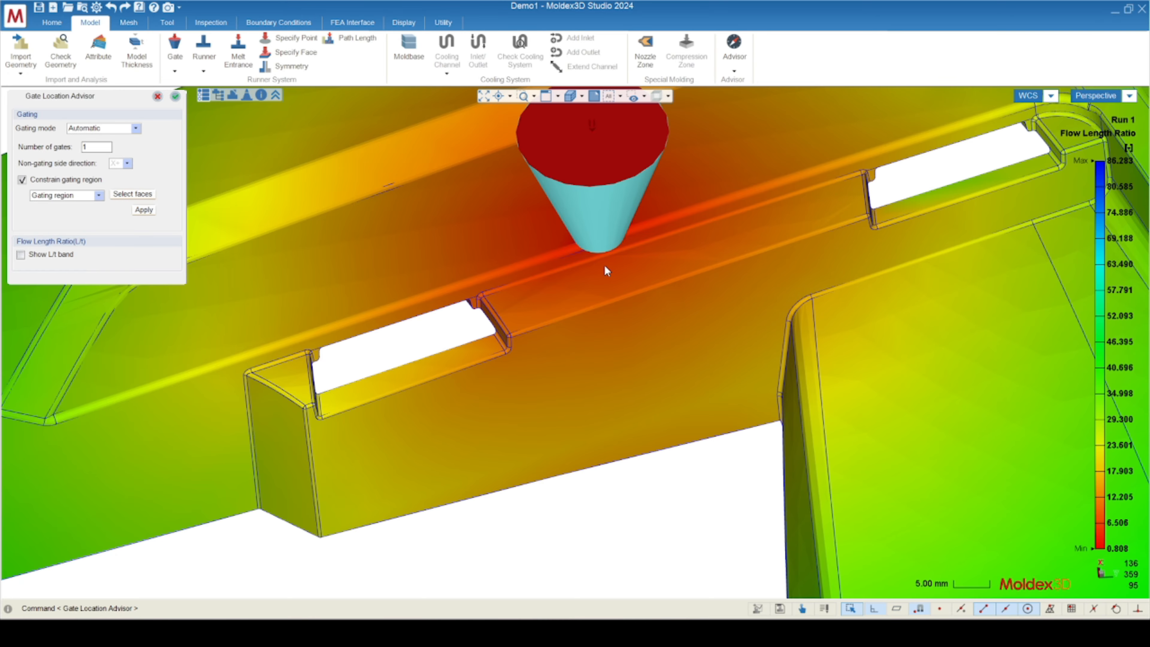
scroll(622, 280, down, 5)
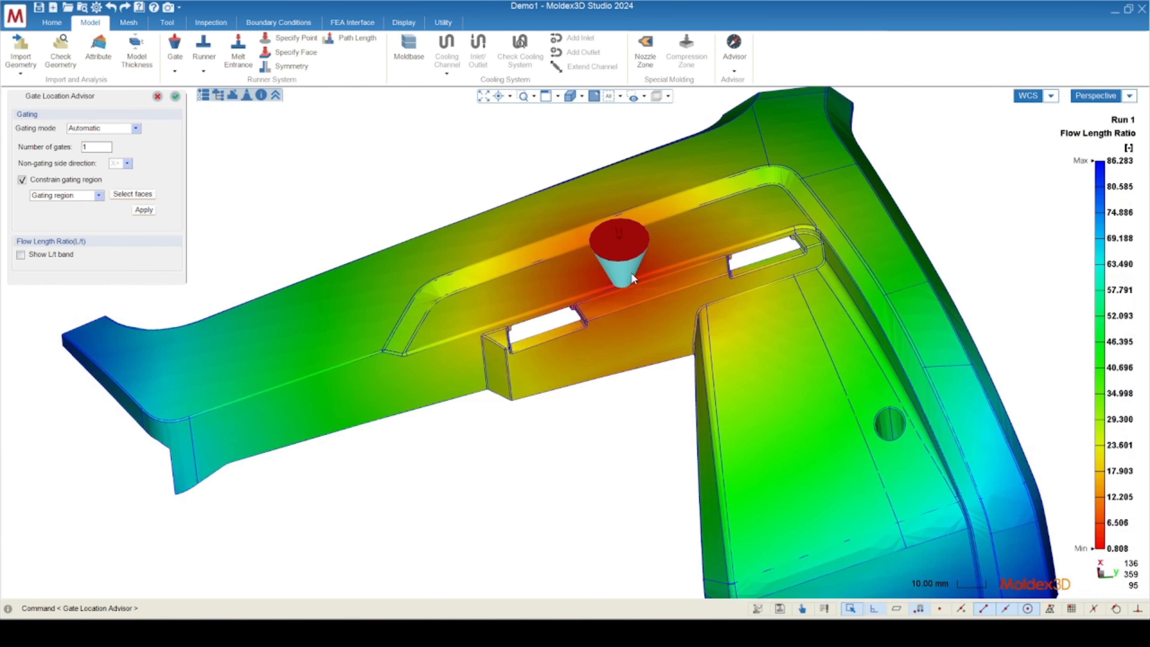
middle_drag(590, 327, 608, 309)
scroll(478, 310, up, 4)
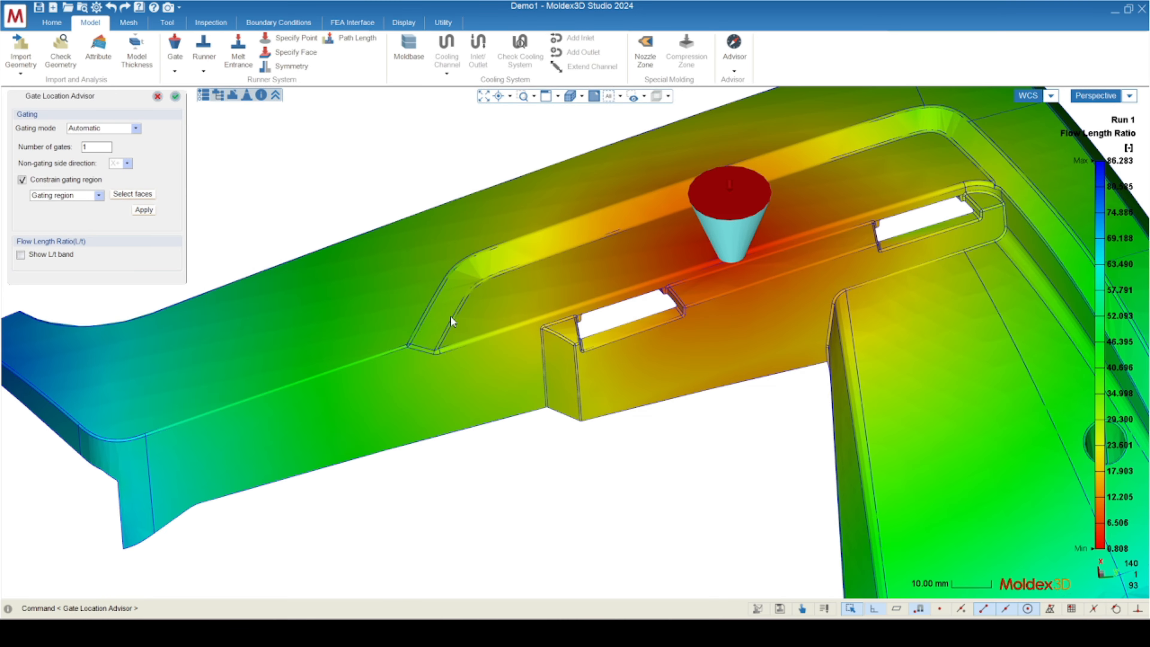
scroll(651, 291, up, 5)
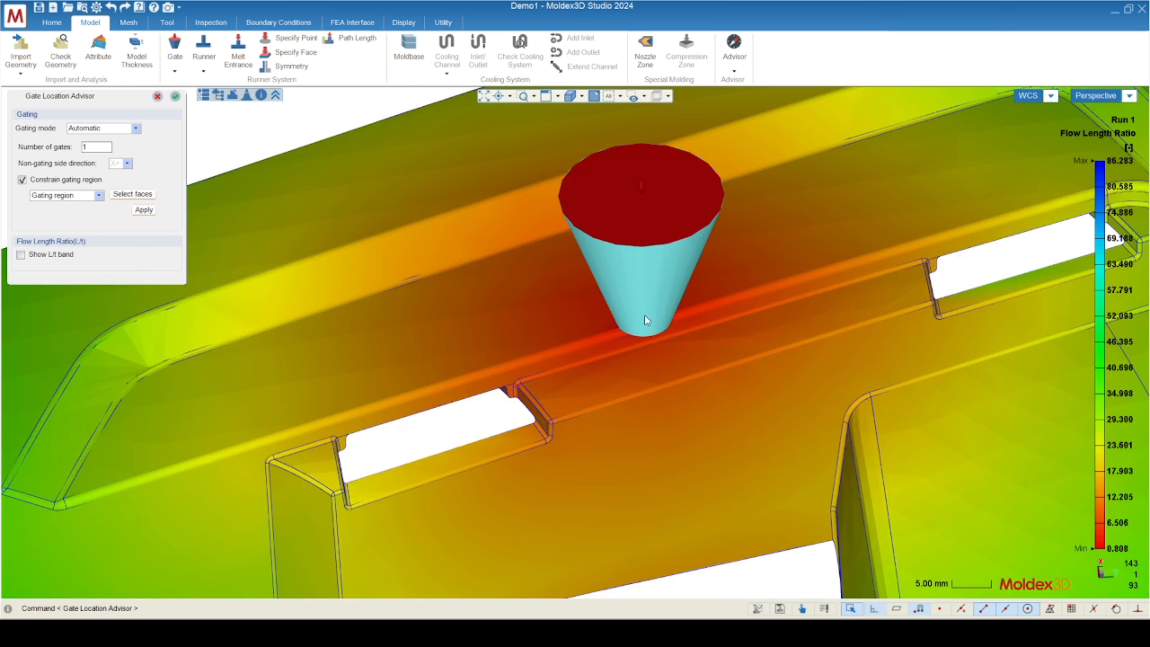
middle_drag(626, 290, 475, 354)
Switch to manual gating and move the gate from its tip point slightly inward from the edge of the recessed face.
click(122, 129)
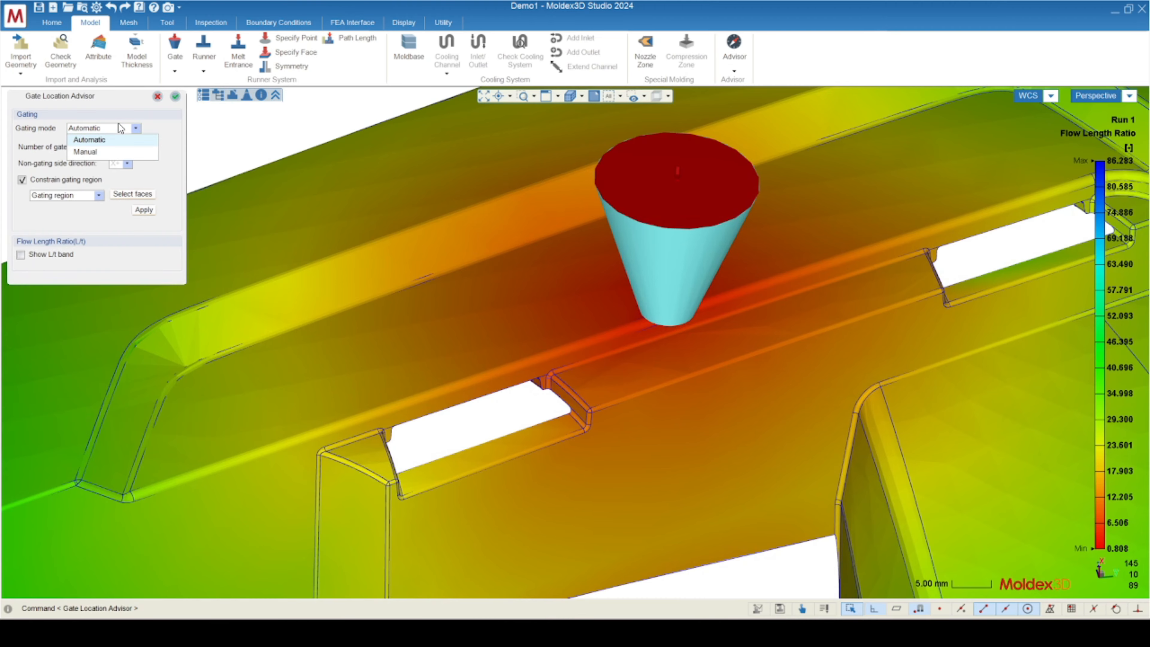
click(86, 152)
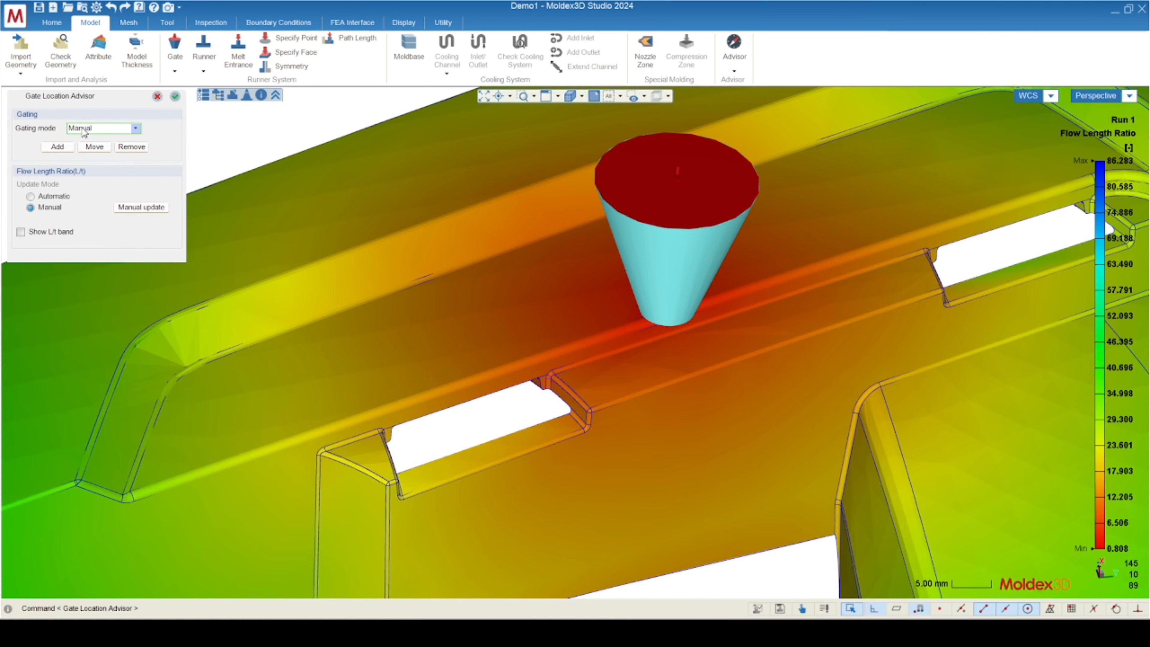
click(131, 151)
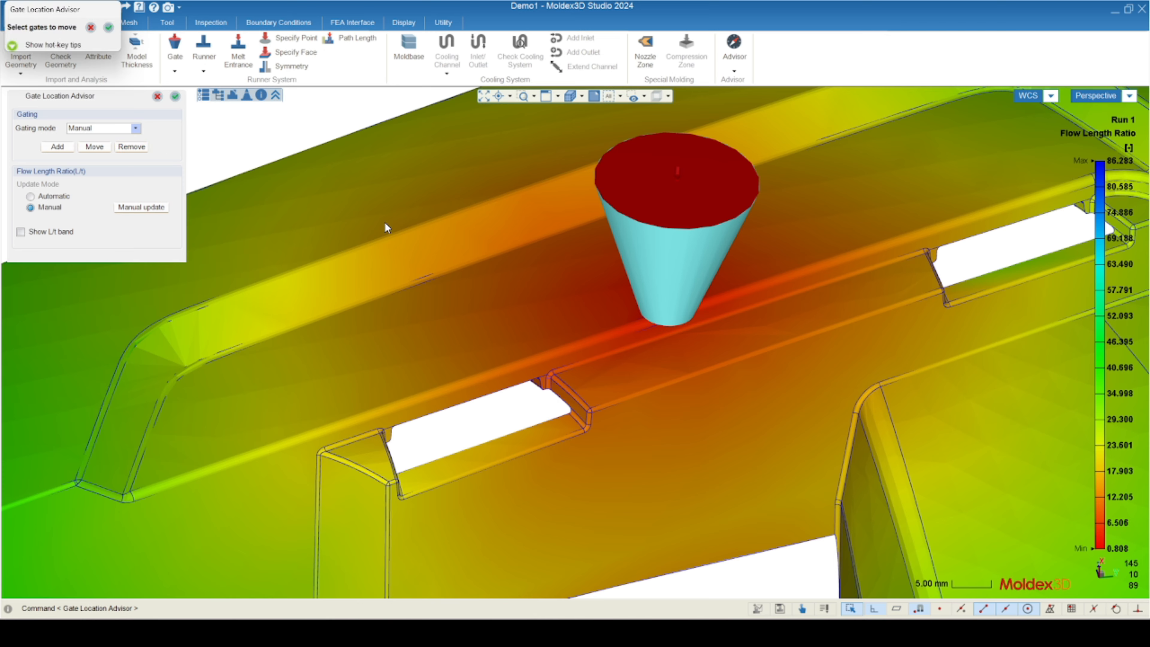
click(674, 273)
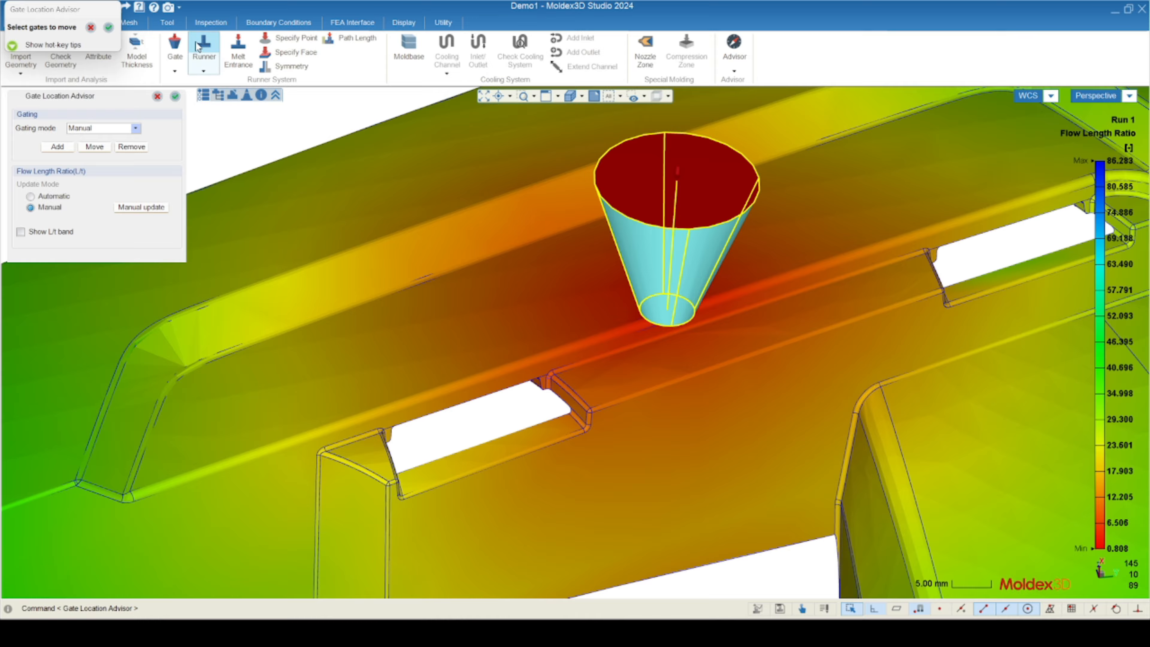
drag(77, 11, 256, 102)
click(285, 119)
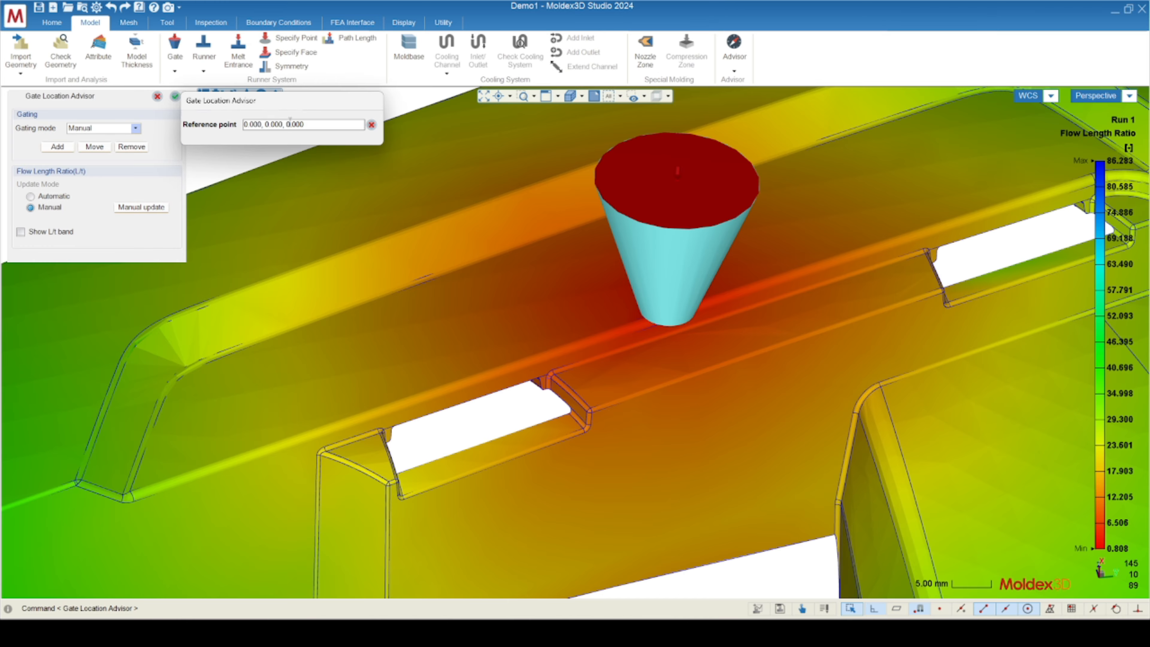
click(672, 312)
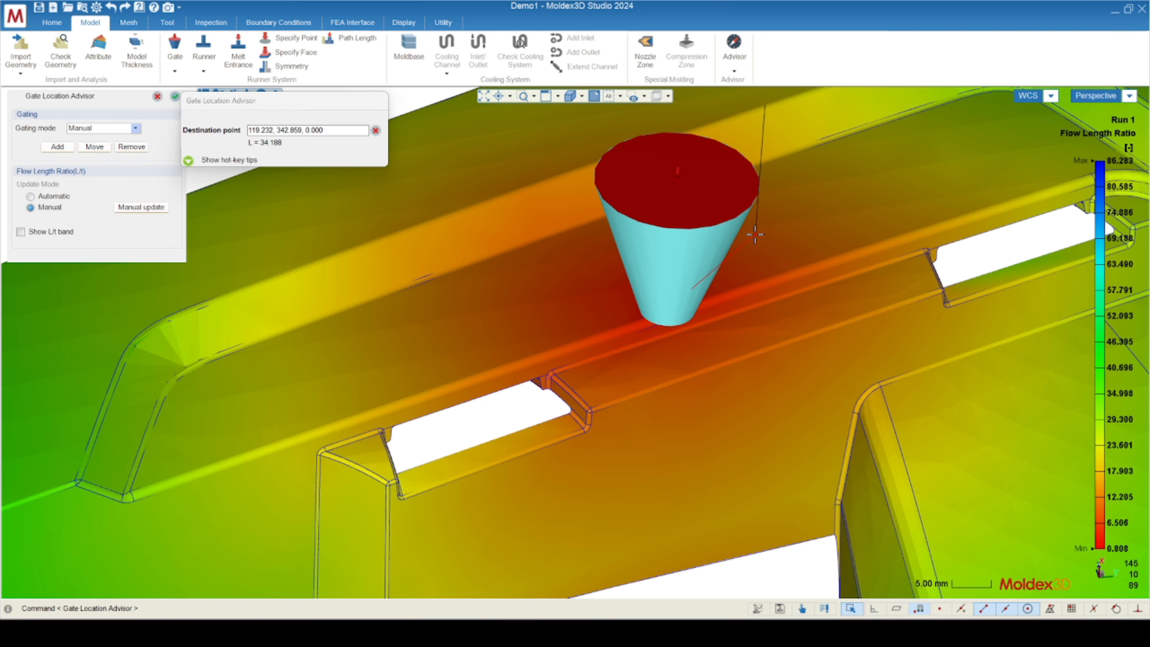
click(640, 274)
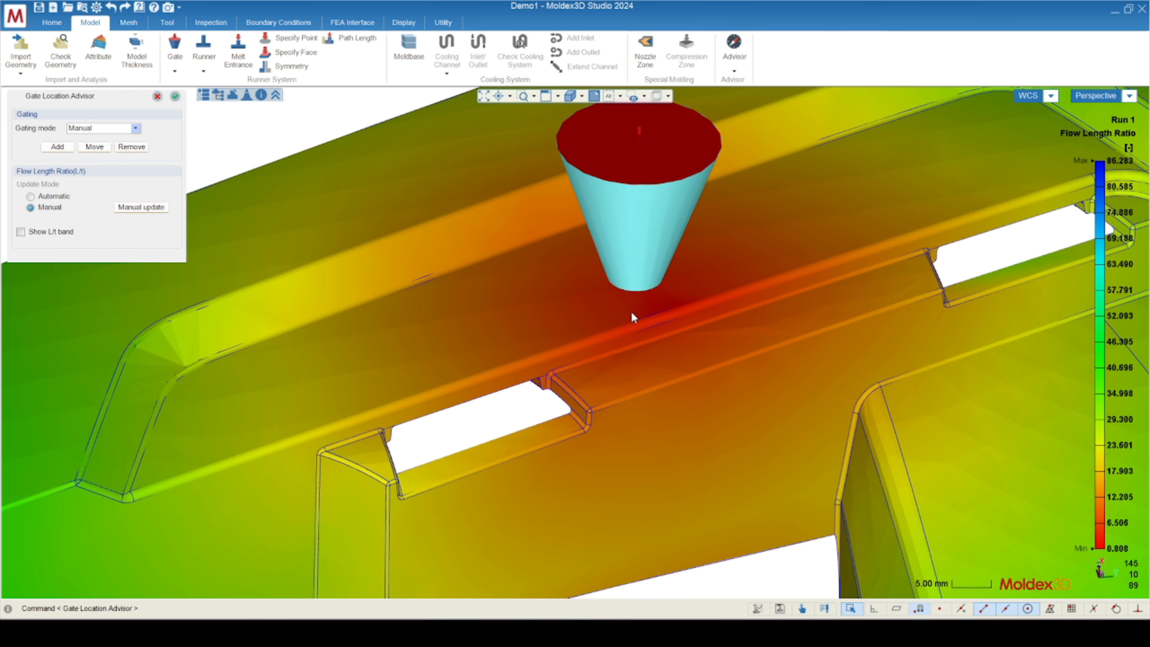
Run a manual update of the flow length ratio for the moved gate and check the maximum on the colour scale.
scroll(634, 317, down, 3)
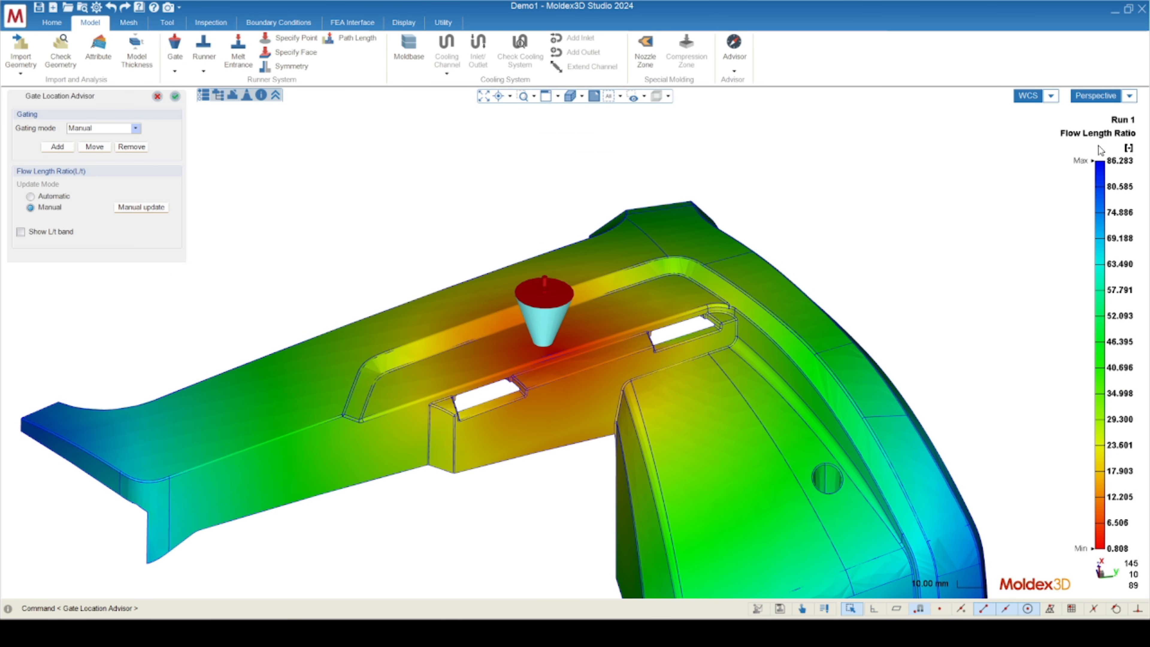
mouse_move(1124, 174)
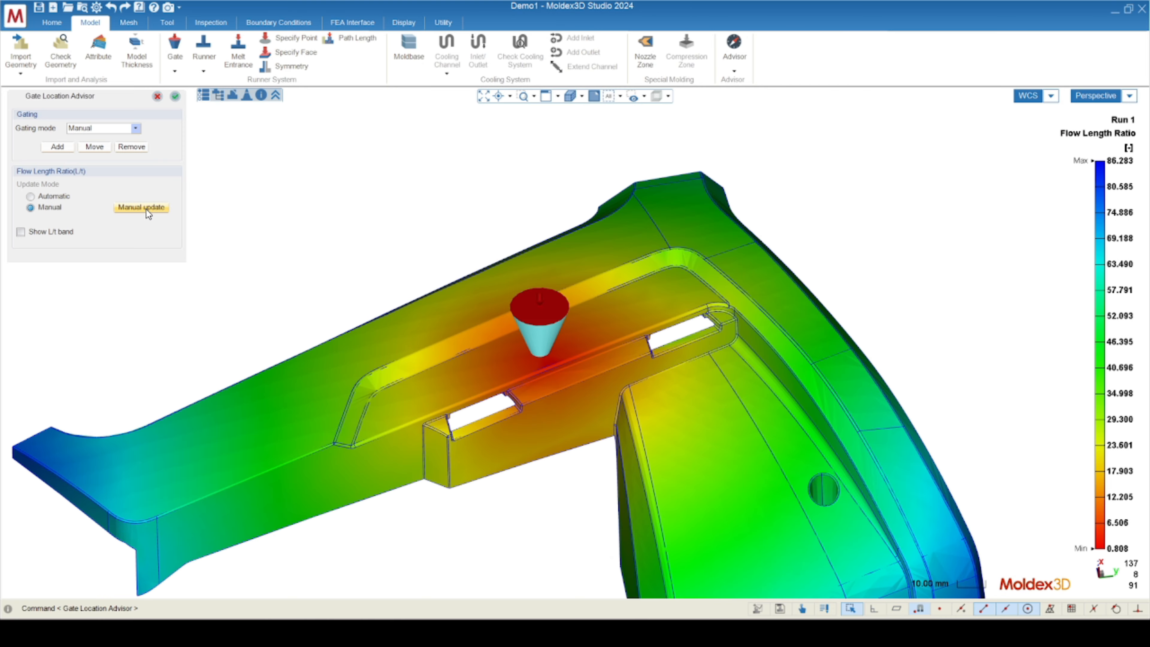
click(145, 209)
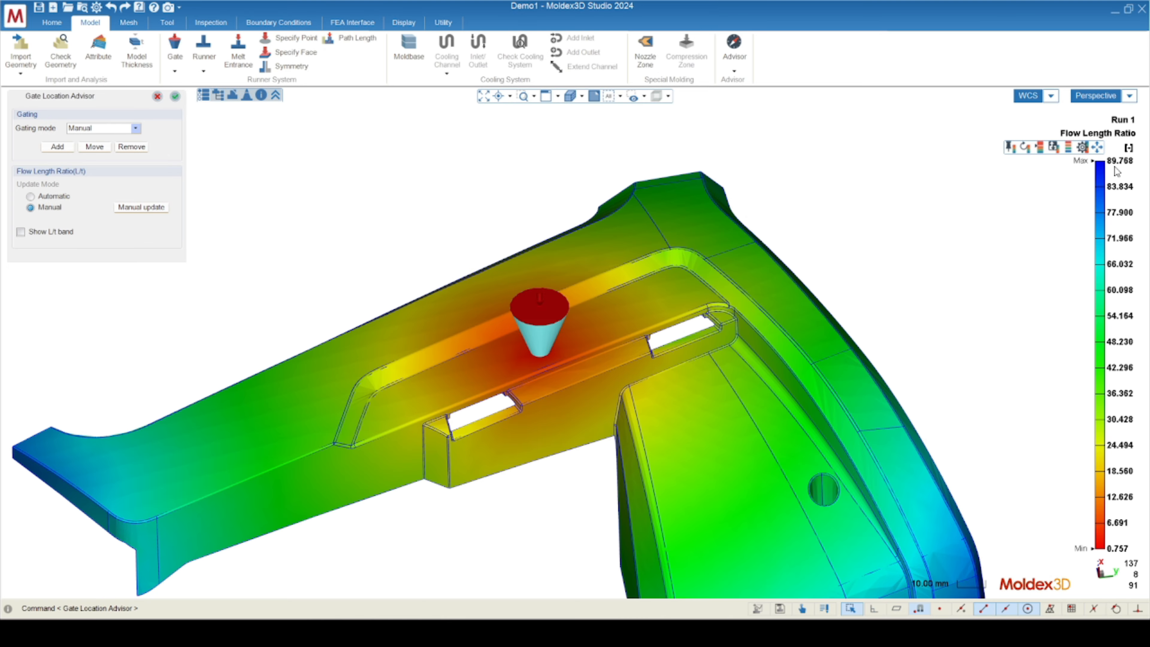
Examine the flow length ratio around the moved gate, the recessed face and the bracket's far ends.
scroll(460, 316, up, 8)
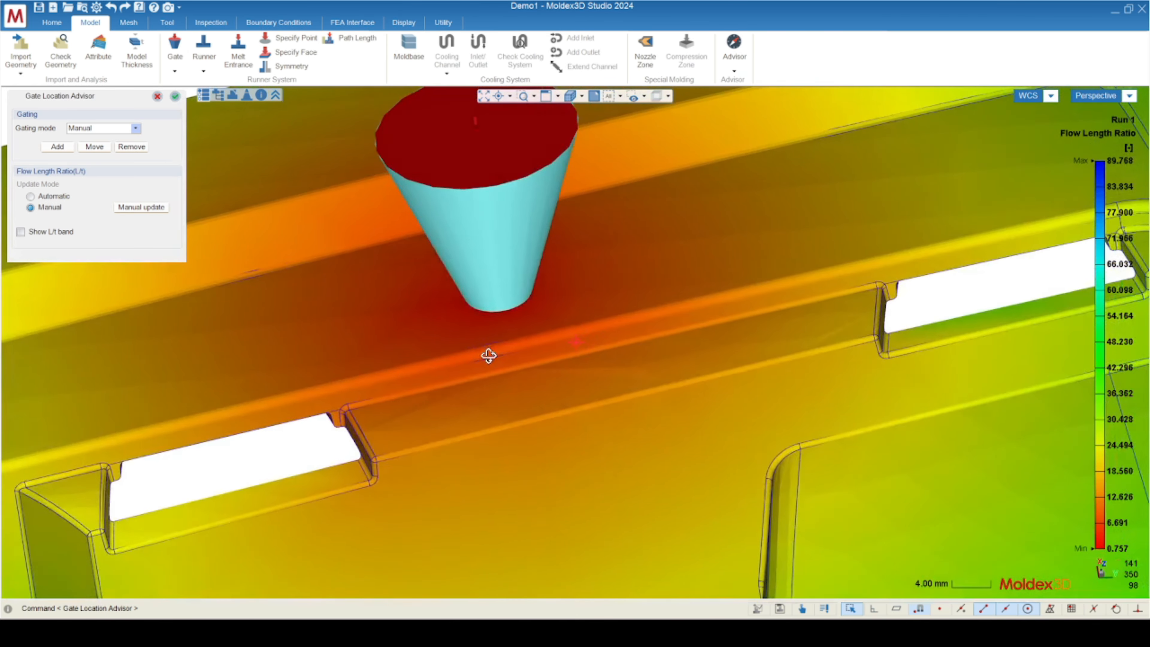
middle_drag(488, 356, 94, 351)
scroll(649, 267, down, 4)
scroll(658, 292, down, 3)
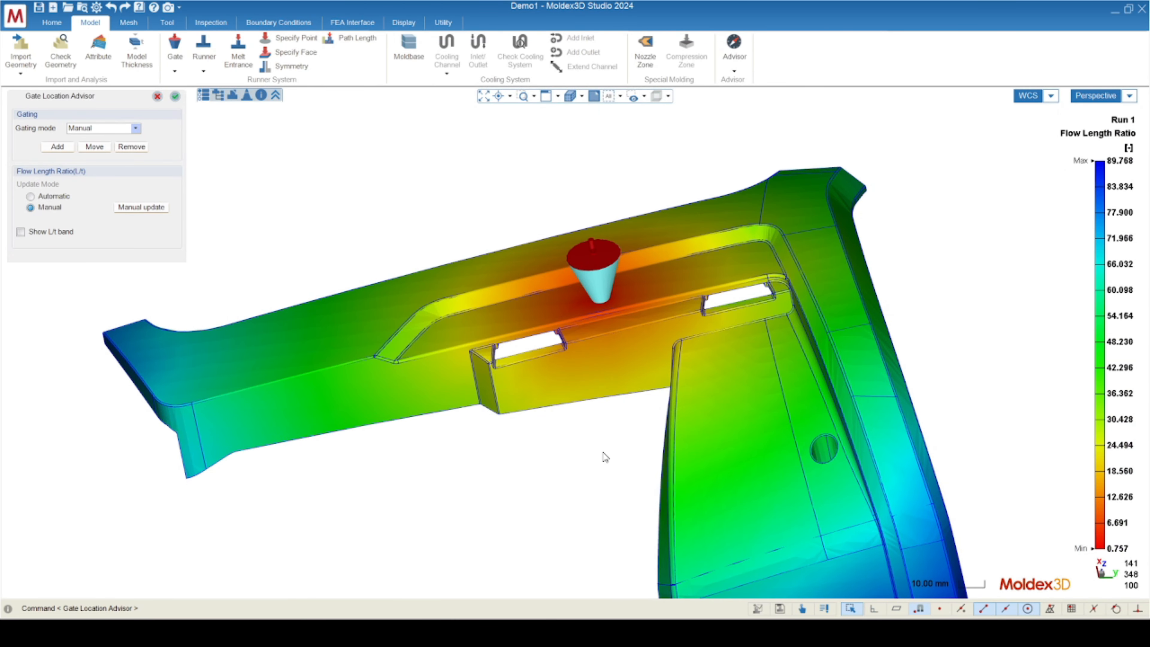
mouse_move(429, 464)
middle_down()
mouse_move(534, 361)
mouse_move(618, 382)
mouse_move(436, 337)
middle_up()
scroll(502, 385, up, 2)
scroll(538, 301, up, 6)
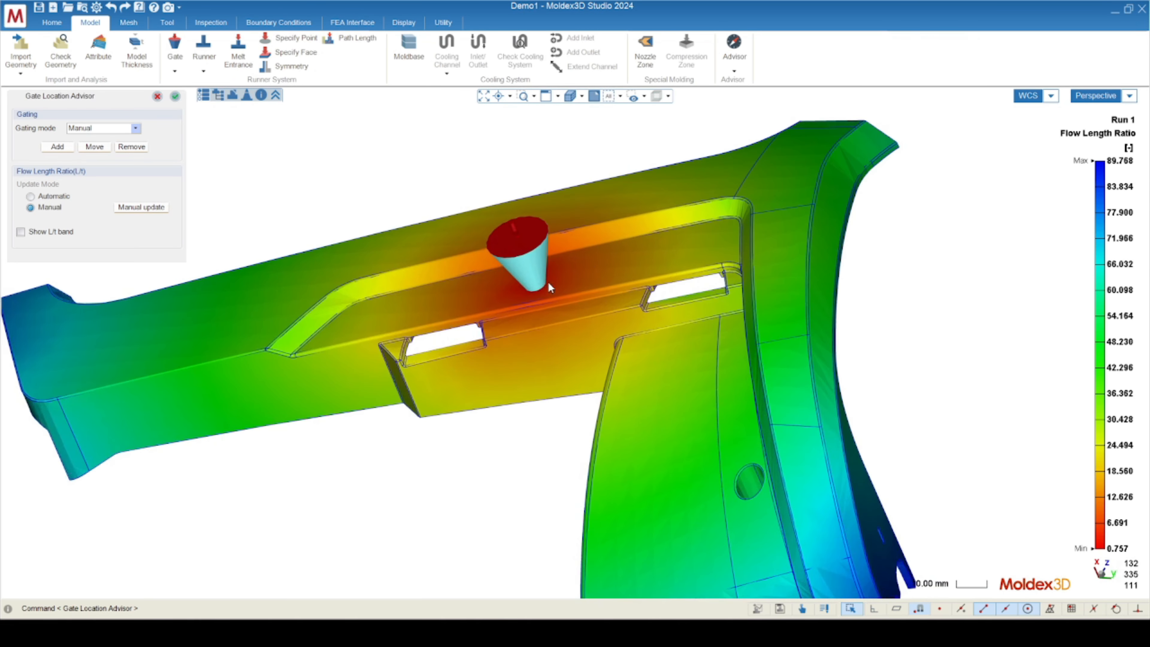
scroll(518, 255, down, 8)
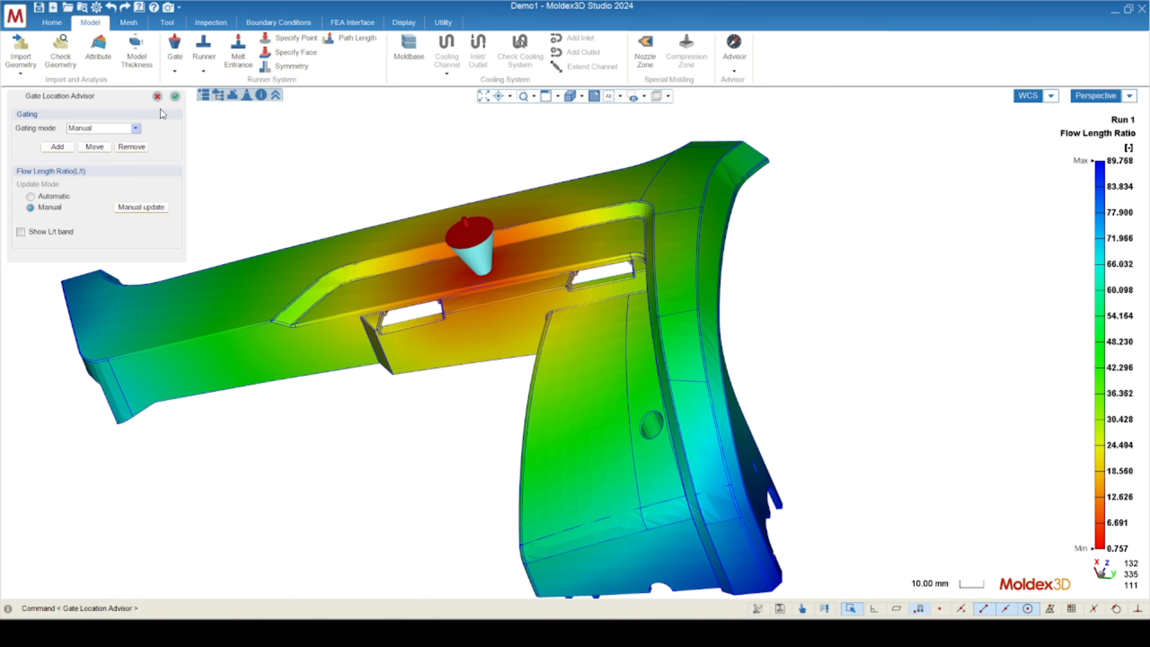
Move the gate along the recessed face toward the bracket's corner and manually update the flow length ratio.
click(94, 146)
scroll(479, 266, up, 5)
click(487, 272)
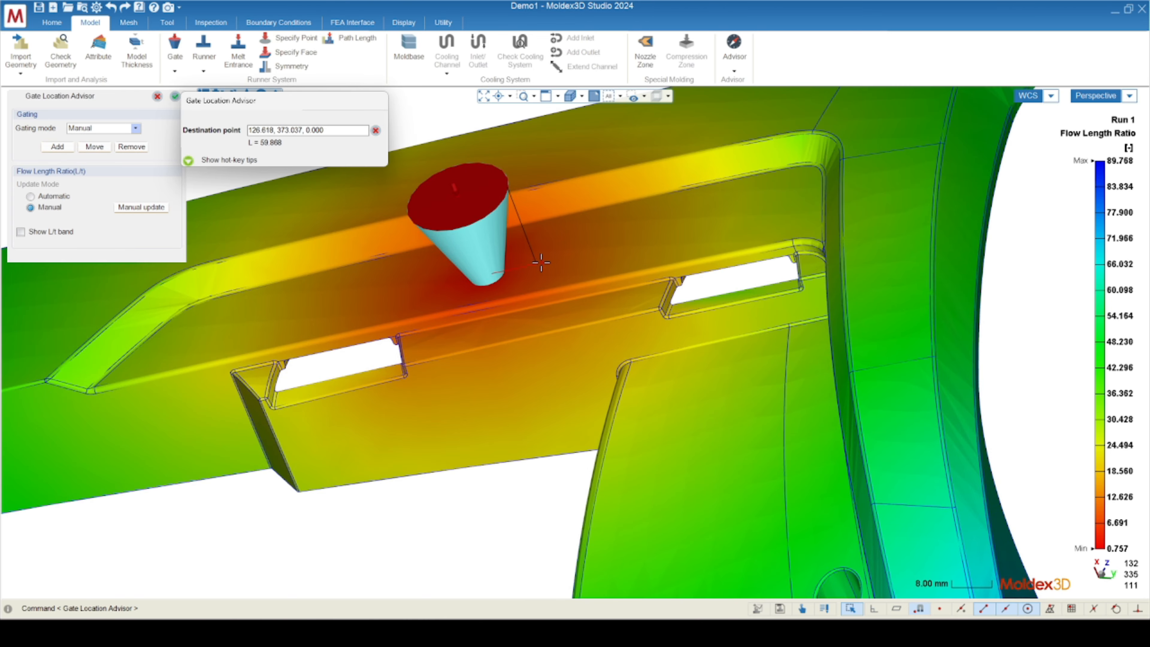
click(559, 262)
click(142, 210)
mouse_move(1124, 171)
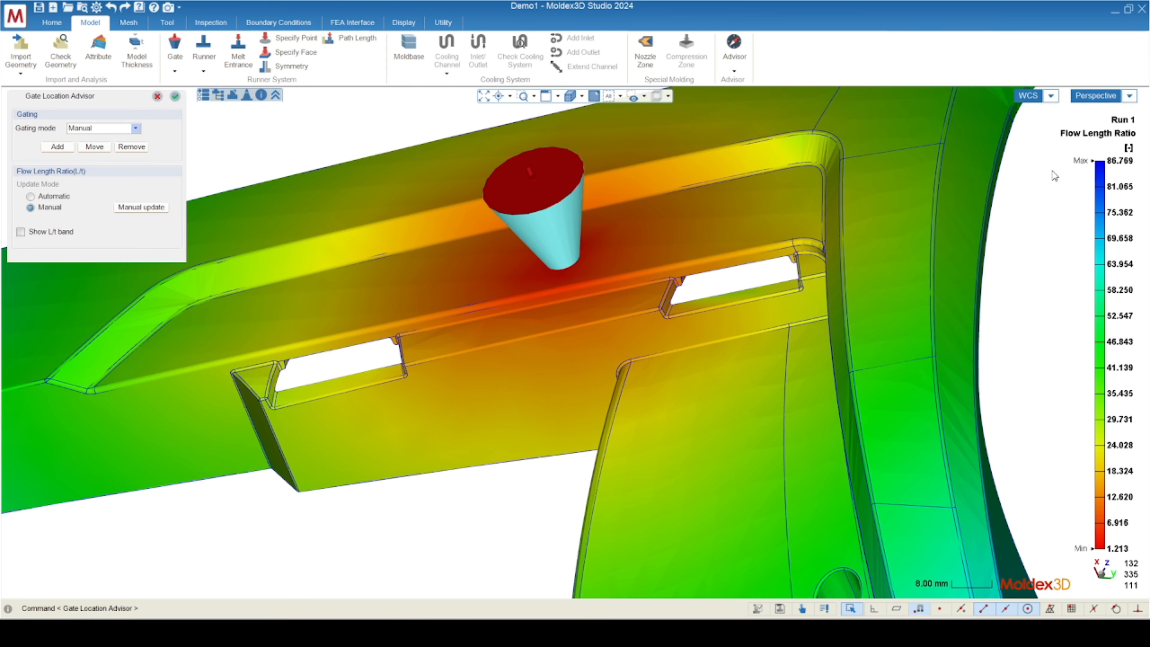
Show the L/t band on the bracket and raise its value to 81.6.
middle_drag(573, 343, 528, 320)
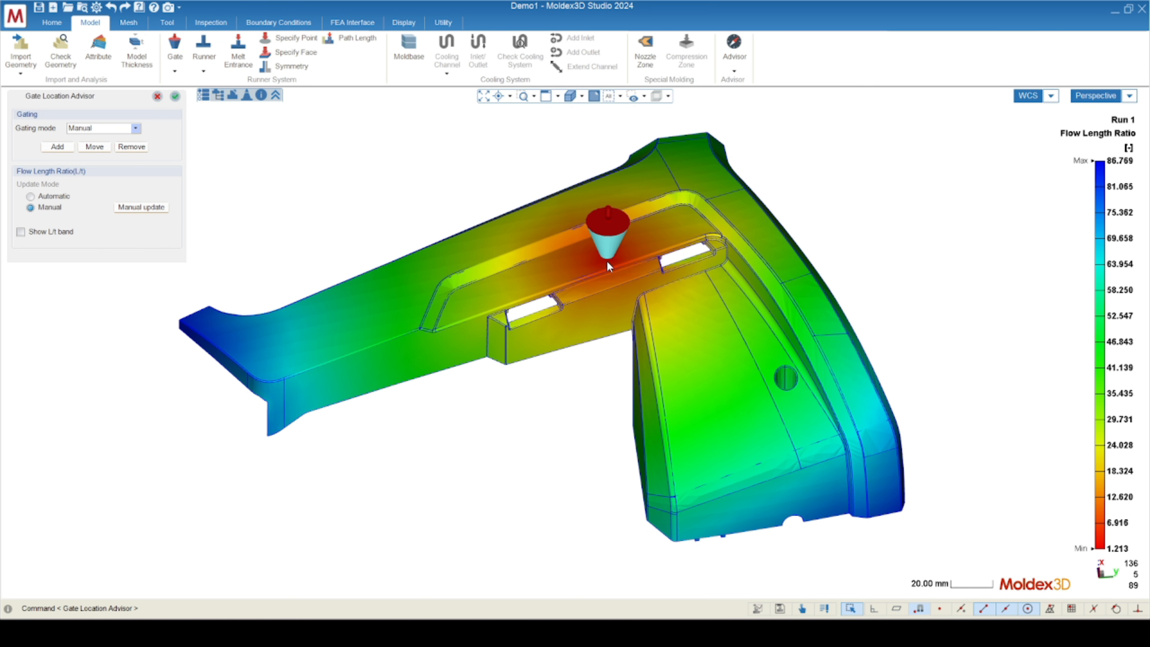
click(20, 232)
mouse_move(599, 339)
middle_down()
mouse_move(539, 329)
mouse_move(518, 352)
mouse_move(608, 301)
mouse_move(637, 377)
mouse_move(757, 377)
mouse_move(669, 354)
mouse_move(598, 365)
mouse_move(620, 388)
middle_up()
mouse_move(1108, 143)
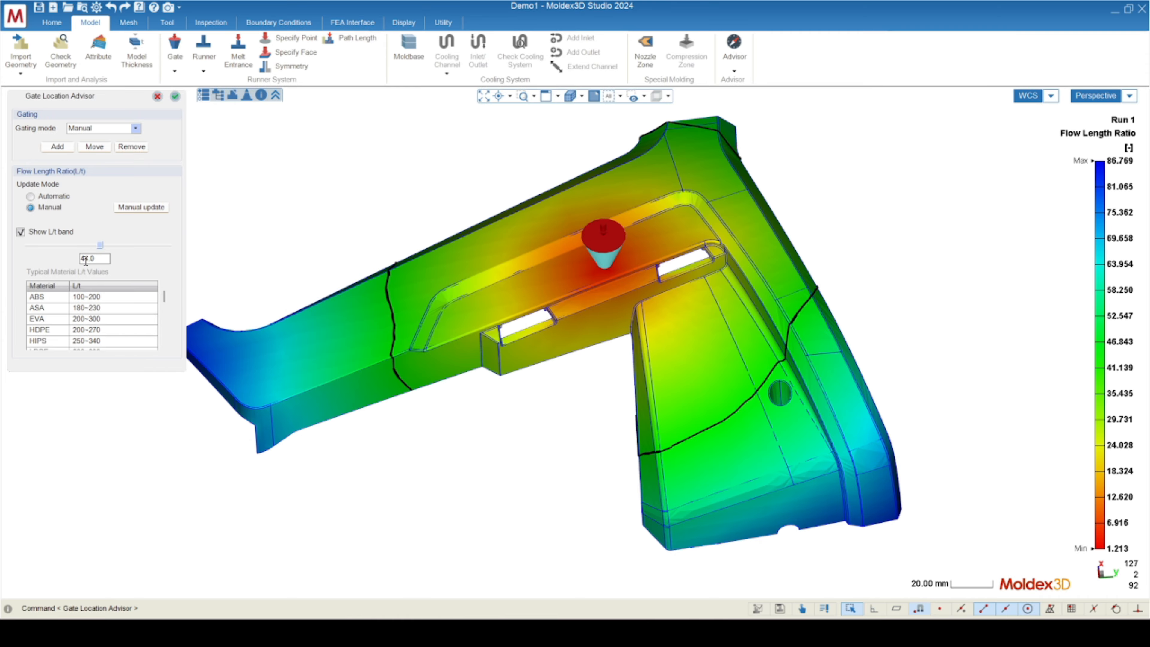
mouse_move(1098, 272)
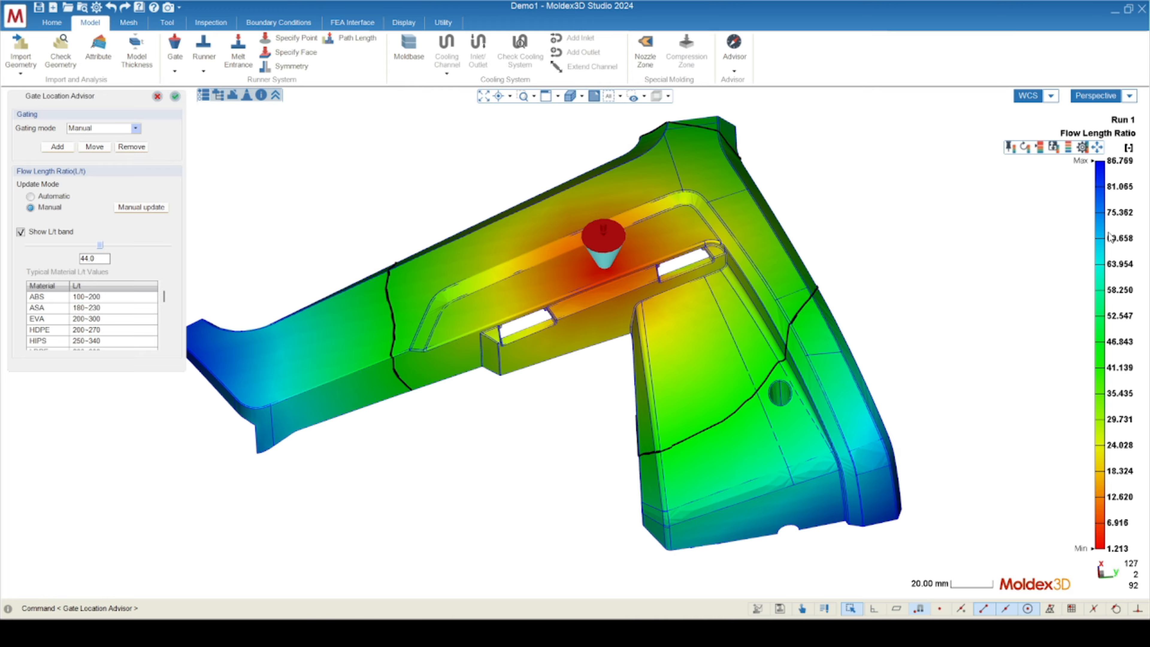
drag(100, 245, 165, 259)
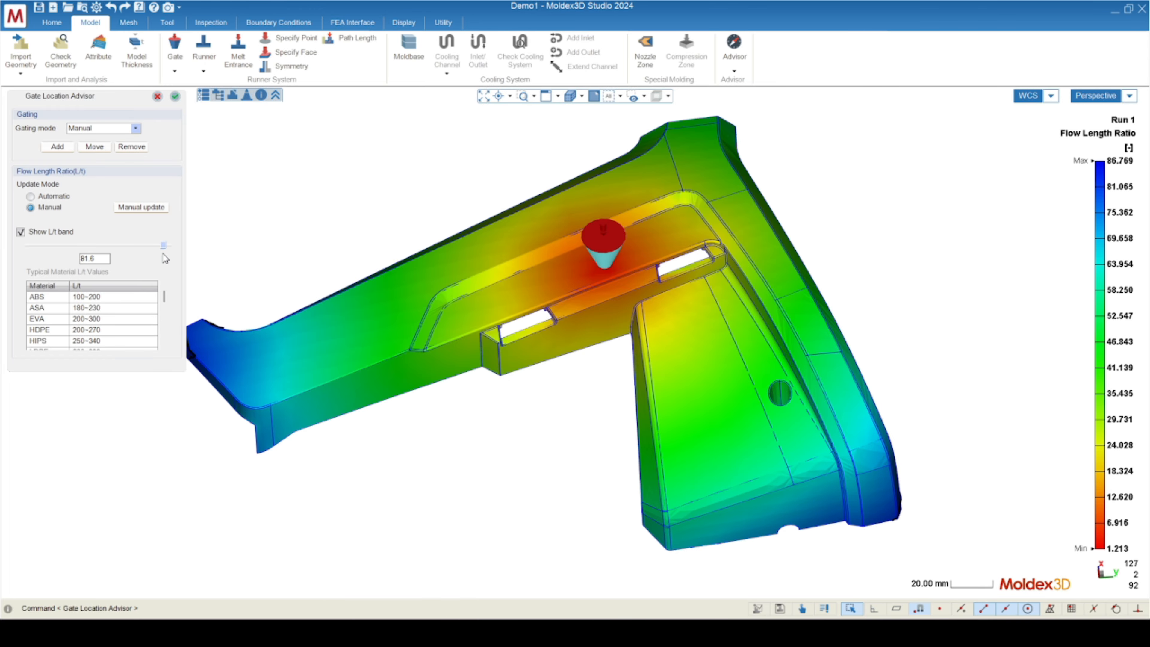
Inspect where the 81.6 L/t band crosses the bracket's far ends, from close up and for the whole part.
mouse_move(742, 471)
middle_down()
mouse_move(426, 424)
mouse_move(308, 434)
mouse_move(330, 436)
middle_up()
middle_drag(483, 414, 1114, 425)
scroll(412, 313, up, 3)
scroll(407, 326, up, 2)
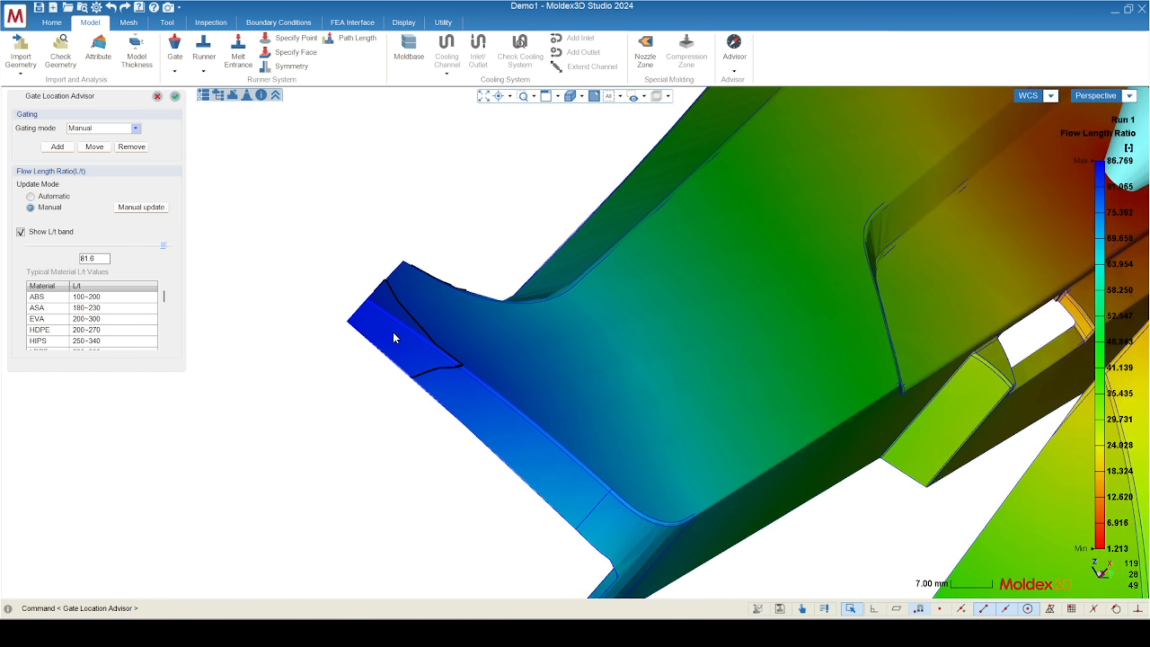
mouse_move(393, 334)
middle_down()
mouse_move(616, 314)
mouse_move(247, 322)
middle_up()
scroll(505, 290, down, 5)
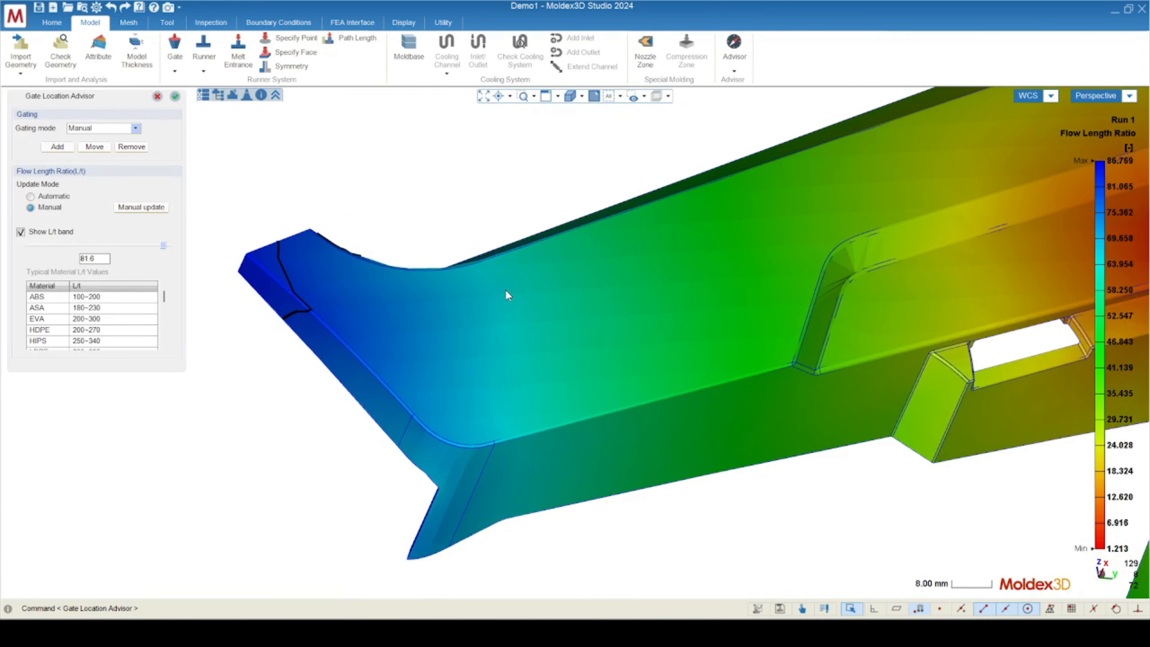
middle_drag(796, 329, 696, 261)
mouse_move(735, 265)
middle_down()
mouse_move(765, 313)
mouse_move(723, 281)
middle_up()
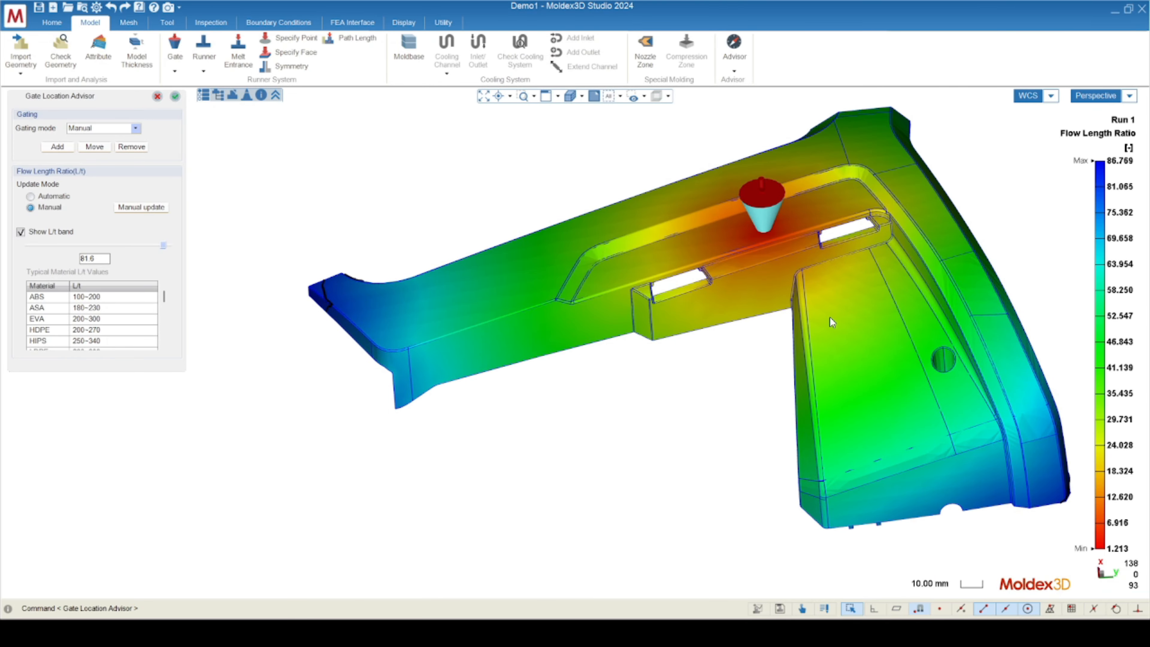
Try the gate at the recessed face's end farthest from the bracket's corner and manually update the flow length ratio.
click(101, 147)
scroll(770, 217, up, 5)
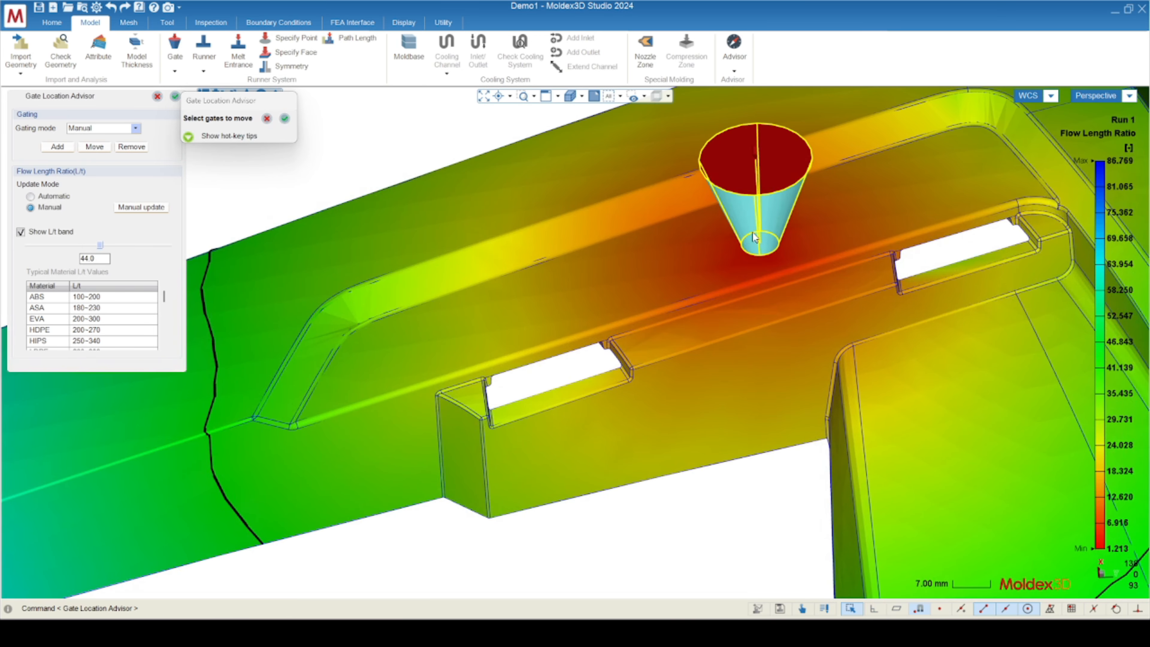
click(752, 232)
click(770, 249)
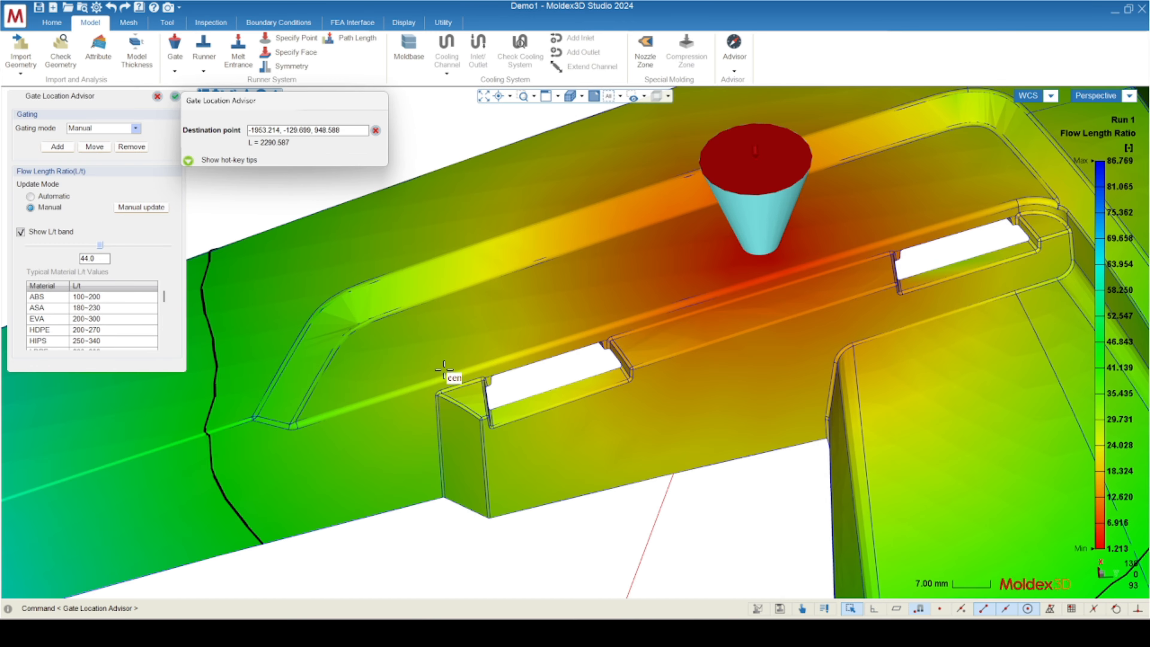
click(402, 348)
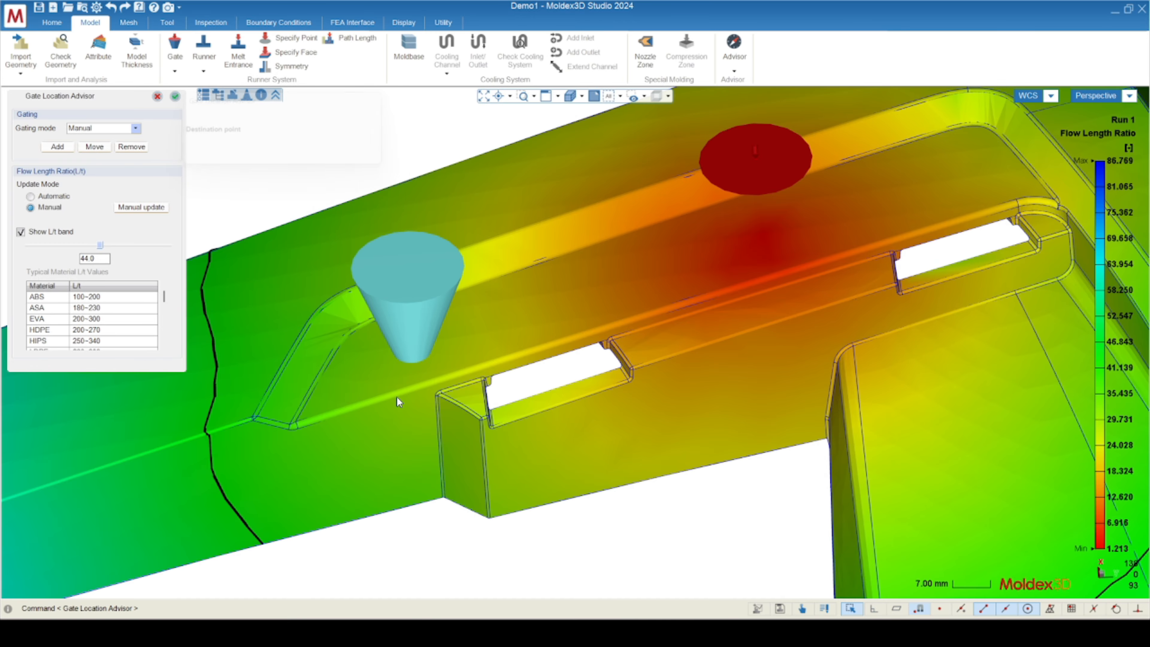
click(141, 207)
scroll(720, 204, down, 3)
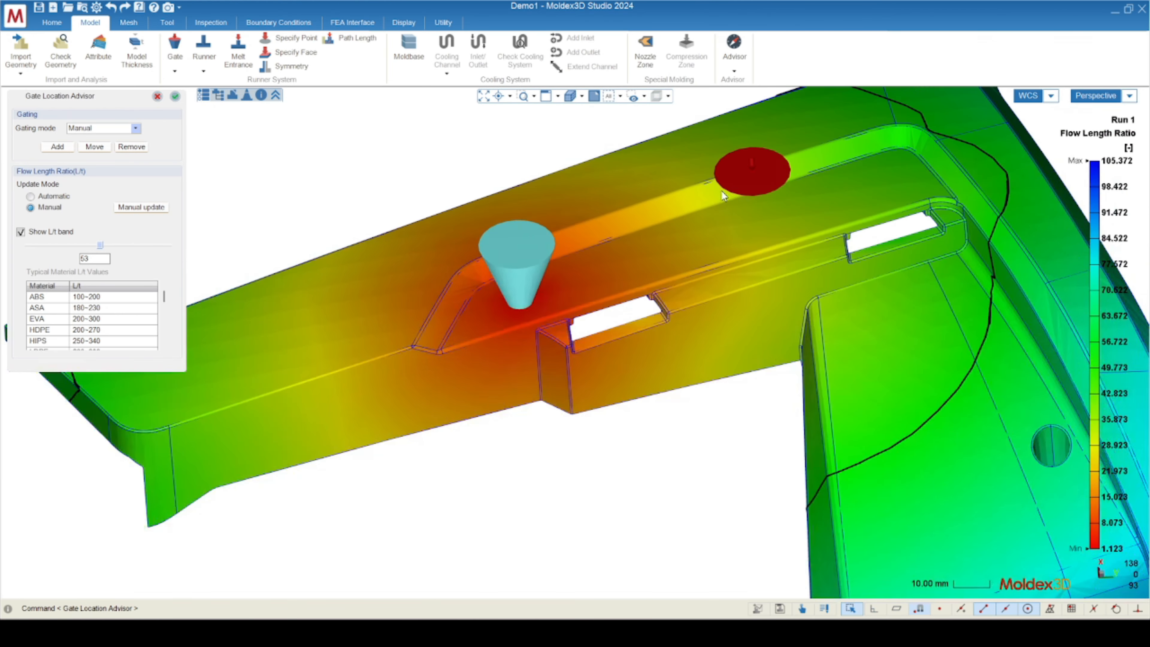
scroll(723, 195, down, 3)
Set the L/t band to 58 and examine where it crosses the bracket for the trial gate position.
drag(100, 246, 106, 246)
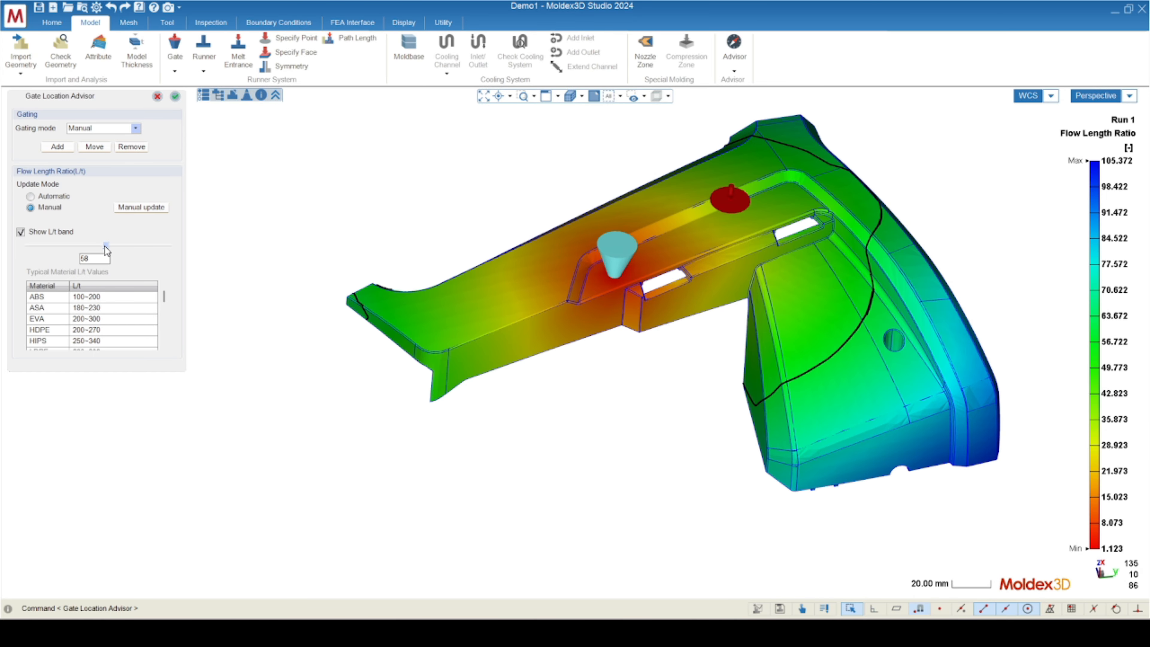
middle_drag(733, 354, 764, 473)
scroll(378, 289, up, 4)
scroll(304, 308, down, 2)
scroll(311, 303, down, 3)
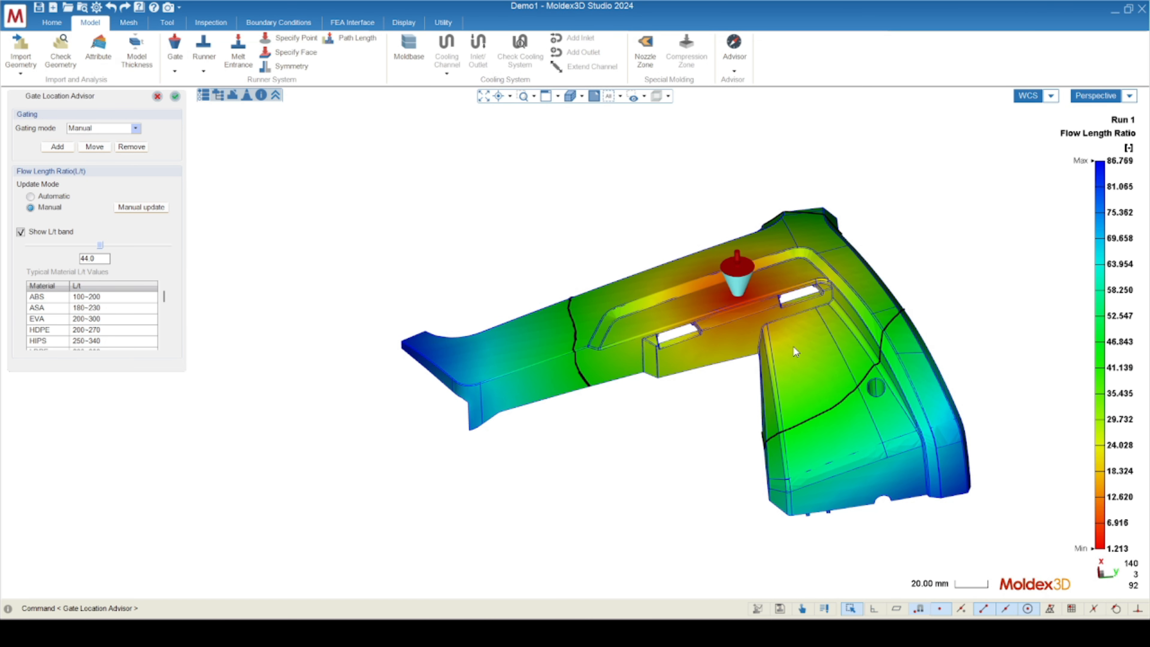
Compare the bracket's maximum flow length ratio with the typical material L/t values.
scroll(881, 456, up, 3)
middle_drag(552, 387, 569, 406)
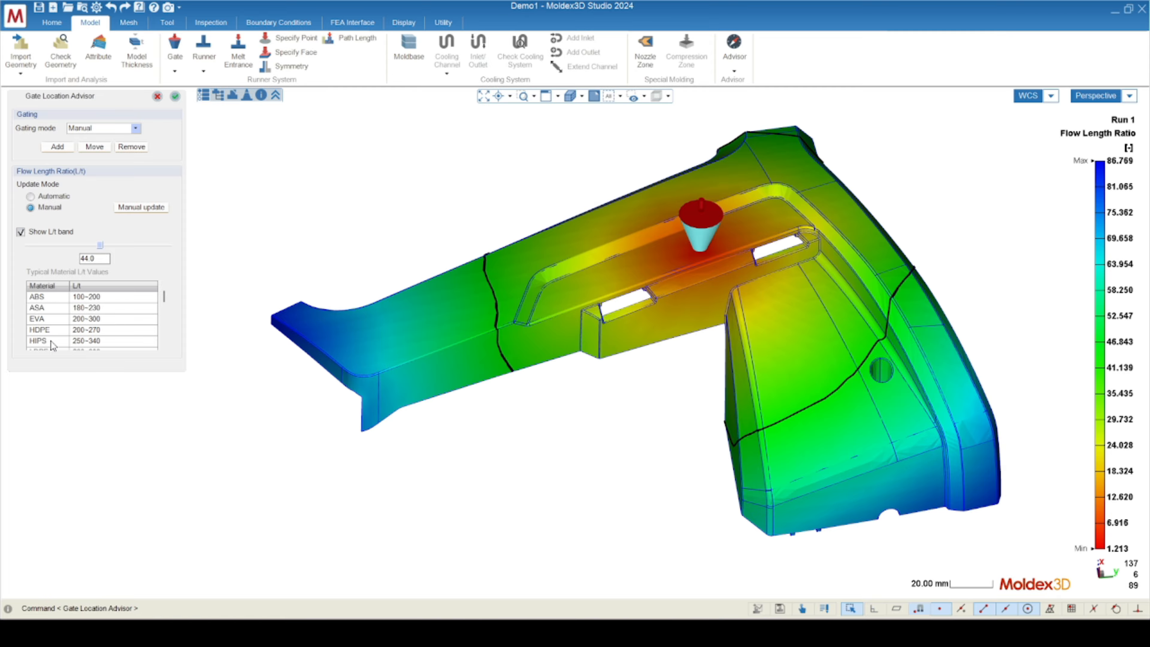
drag(163, 296, 166, 297)
mouse_move(1133, 164)
drag(163, 296, 170, 294)
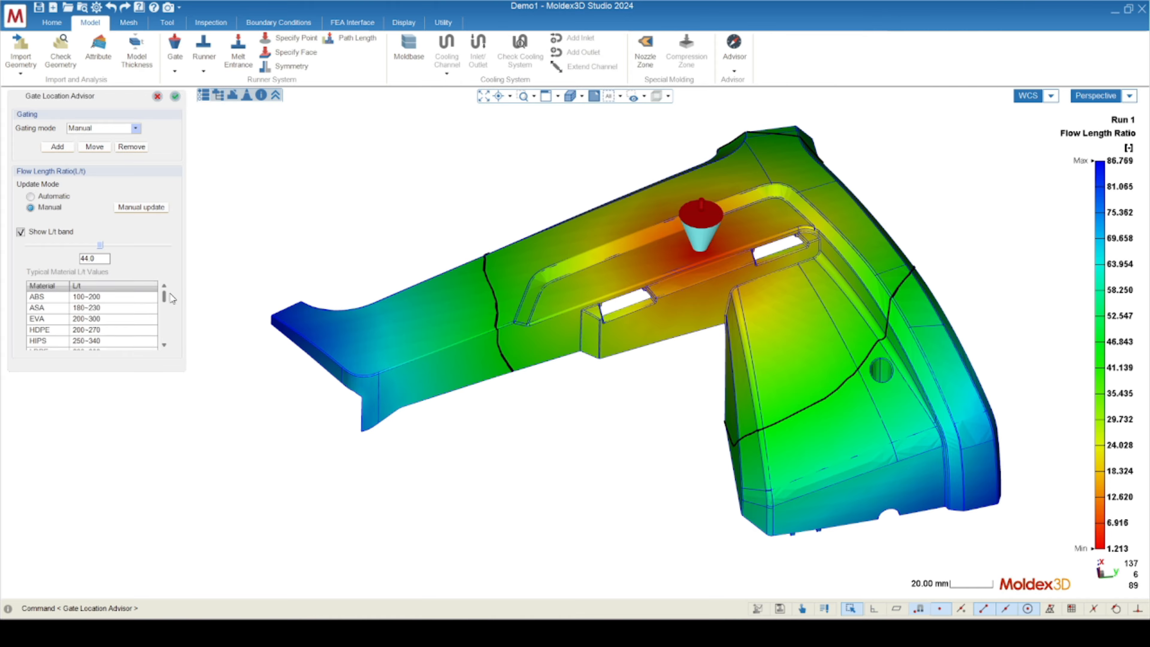